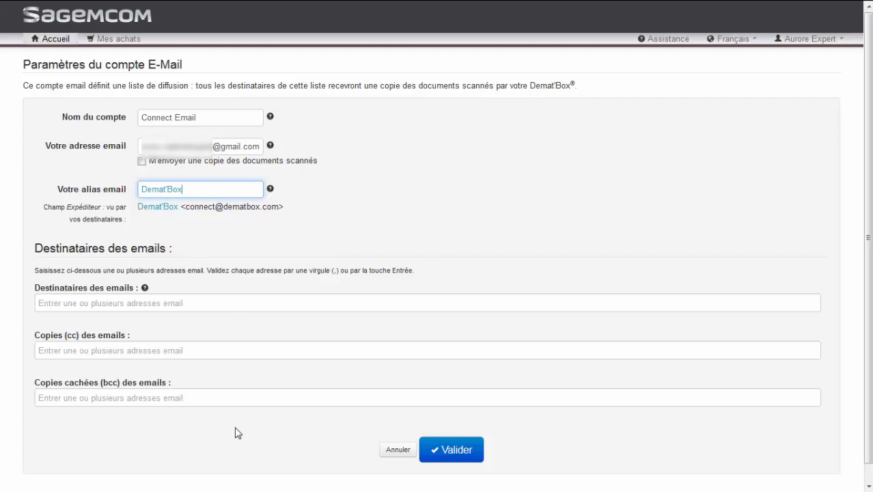
# Save the Connect Email account settings with alias Demat'Box
pyautogui.click(442, 459)
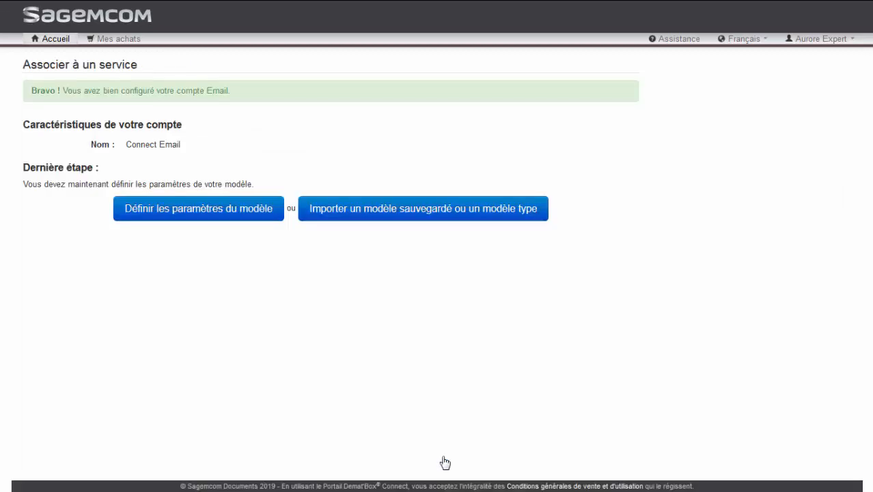
# Start defining the Connect Email model's parameters and dismiss the model-creation help tips
pyautogui.click(261, 211)
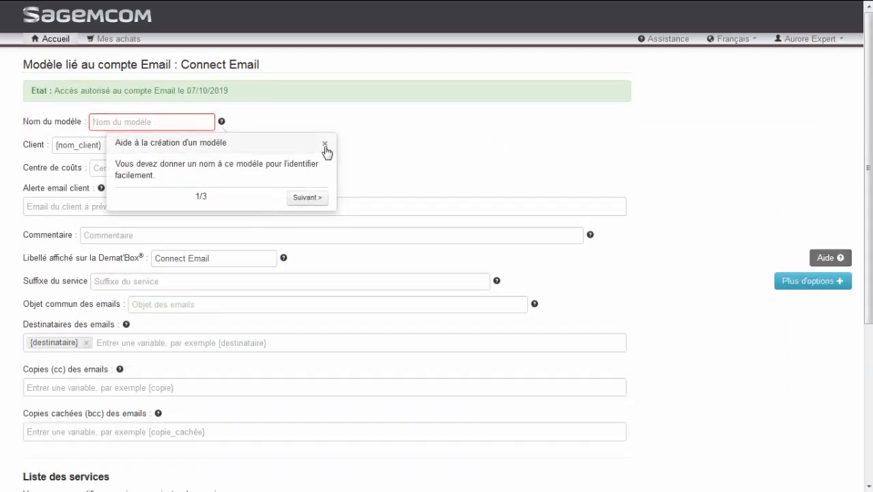
pyautogui.click(325, 145)
pyautogui.click(101, 121)
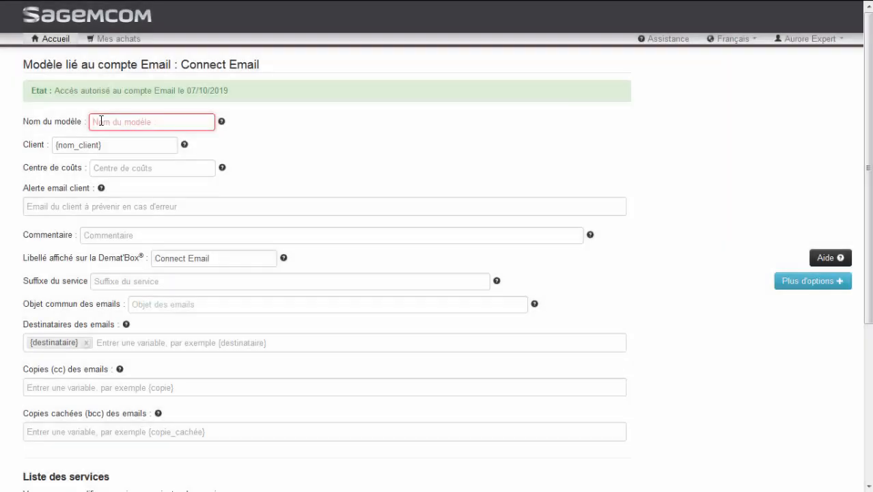
# Name the model 'Modèle Email', skipping the Client and Commentaire fields
pyautogui.click(101, 120)
pyautogui.write('Modèle Email')
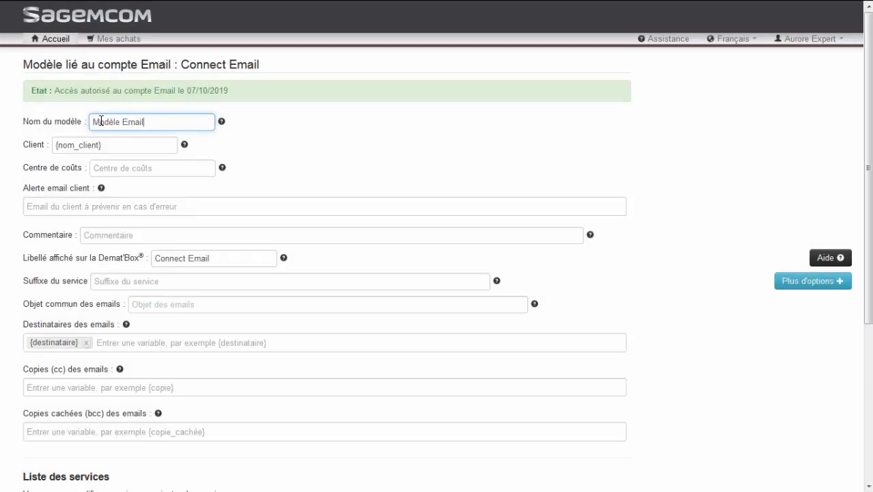
pyautogui.press('Tab')
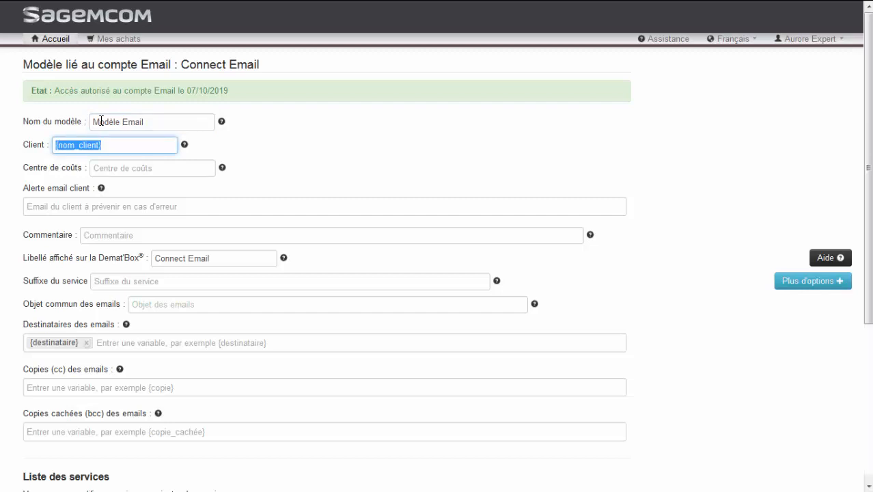
pyautogui.press('Tab')
pyautogui.press('Tab')
pyautogui.press('Tab')
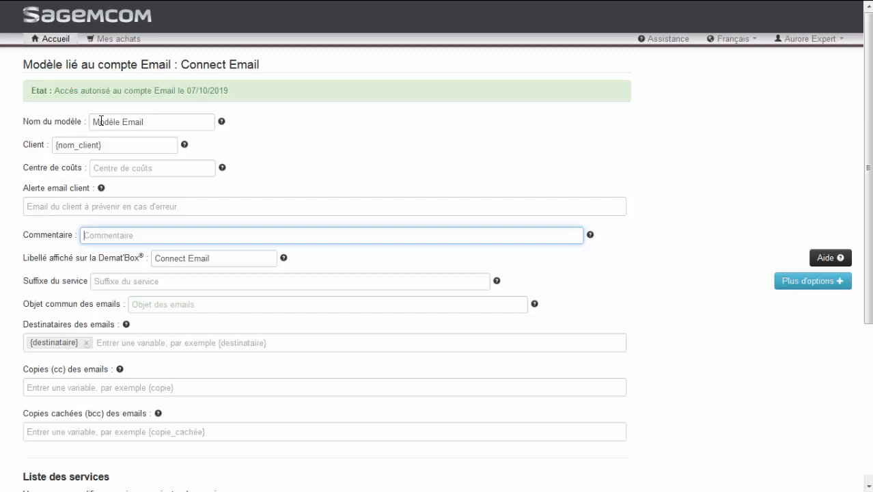
# Set label '{société_abrégé} Mon Expert', service suffix {société_abrégé} and email subject {nom_client}
pyautogui.press('Tab')
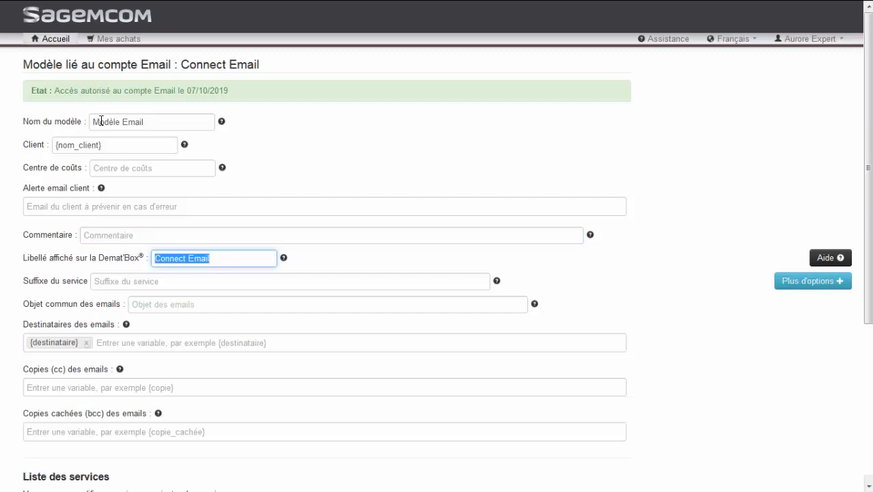
pyautogui.press('BackSpace')
pyautogui.write('{soc')
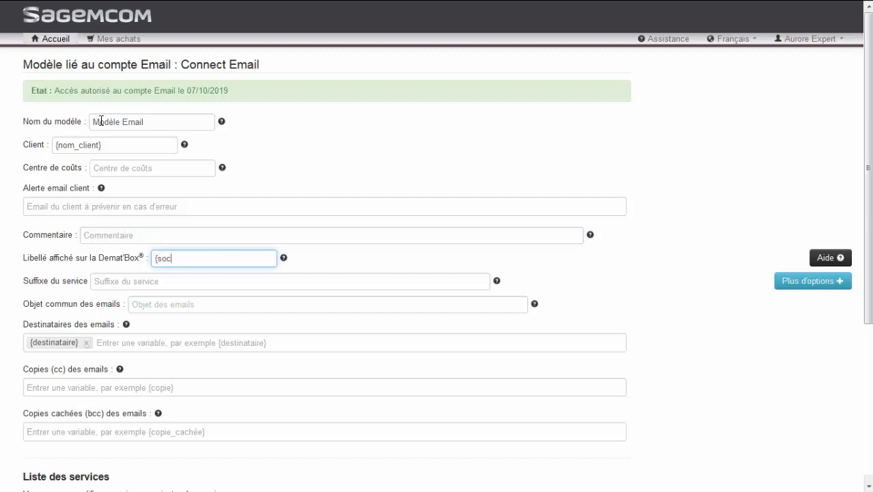
pyautogui.write('iété_abrégé} Mon')
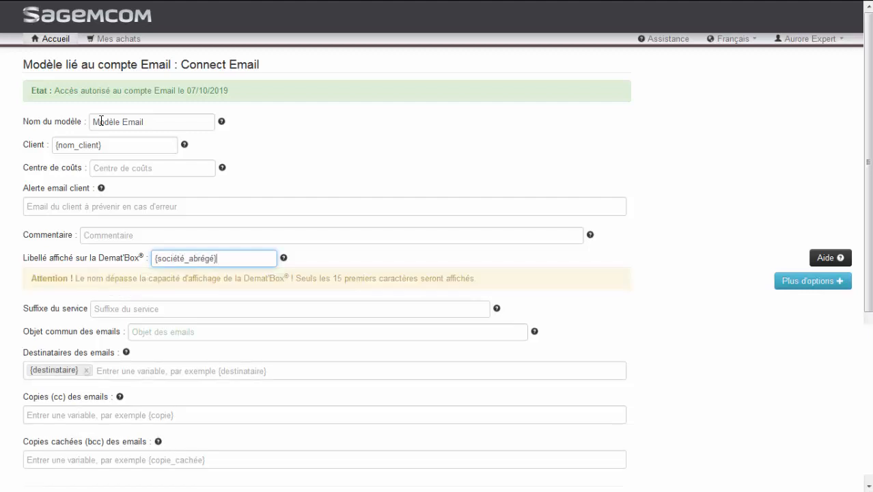
pyautogui.write(' Expert')
pyautogui.press('Tab')
pyautogui.write('{')
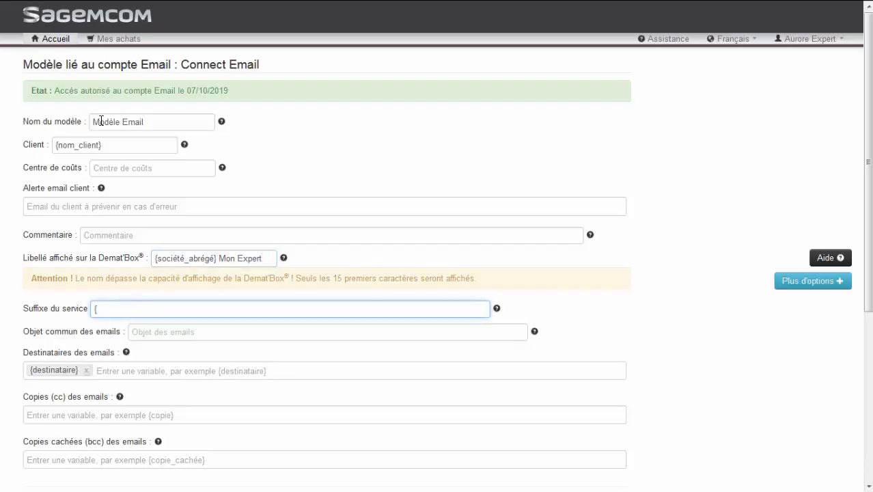
pyautogui.write('société_abrégé}')
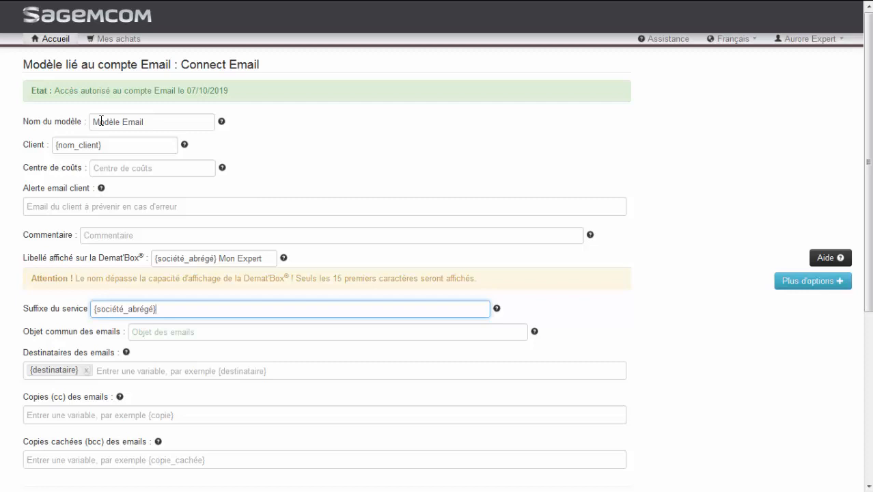
pyautogui.press('Tab')
pyautogui.write('{')
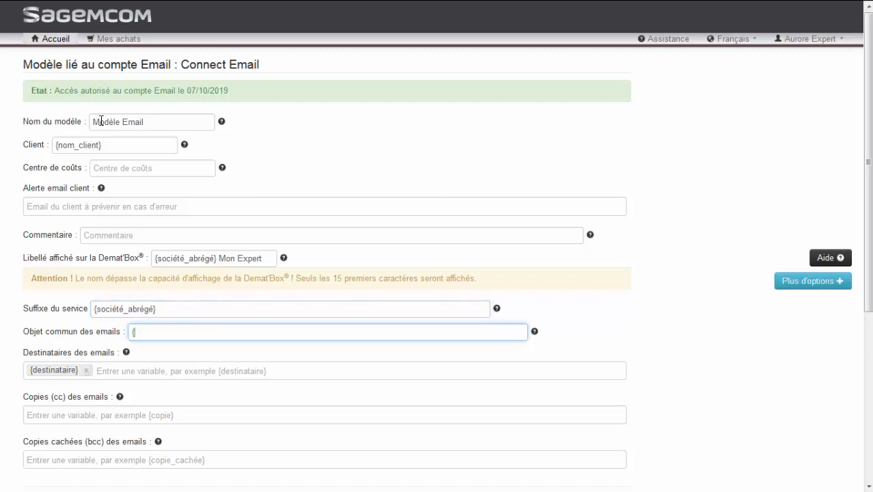
pyautogui.write('nom_client}')
pyautogui.press('Tab')
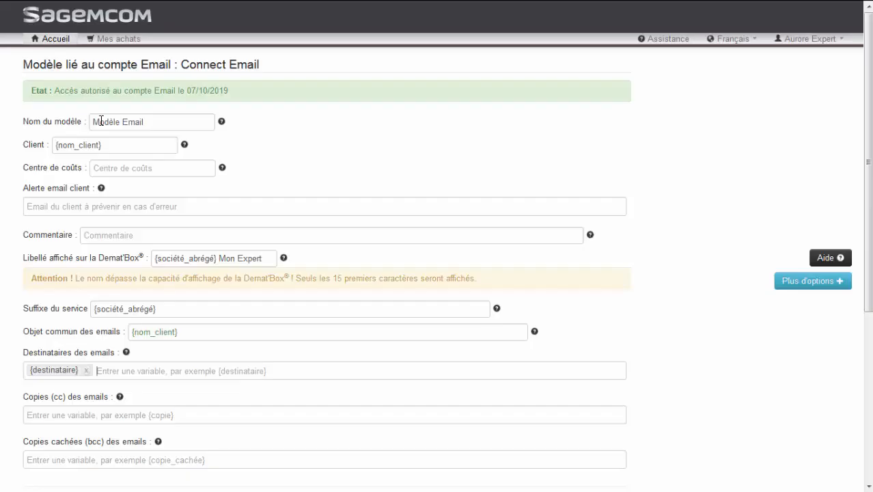
# Add Nom du client and Nom du service to file names, placed before Identifiant document
pyautogui.scroll(-2, 196, 279)
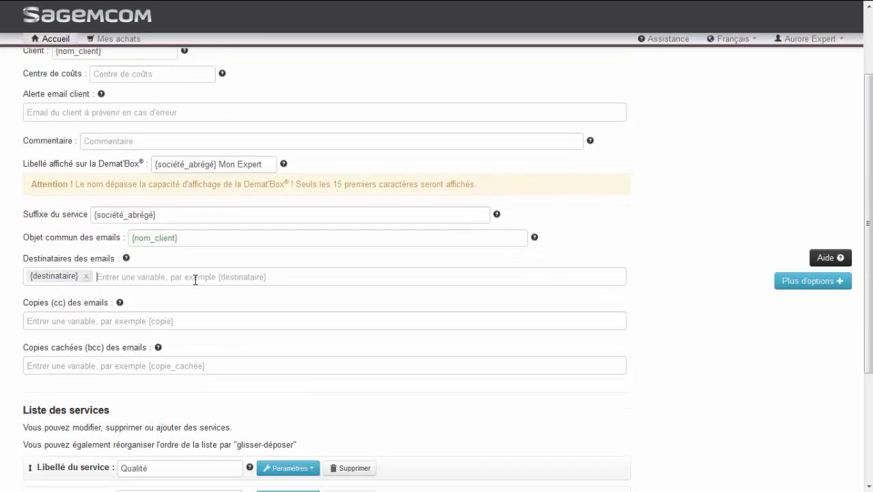
pyautogui.scroll(-1, 196, 280)
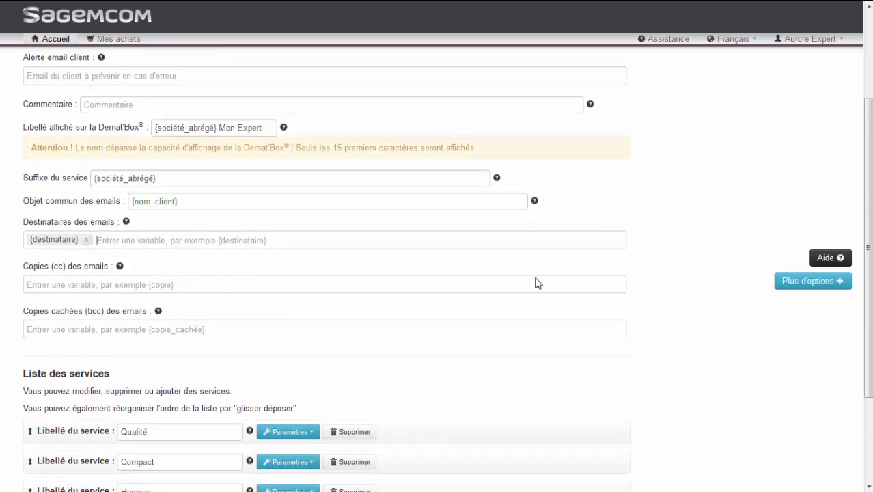
pyautogui.click(788, 287)
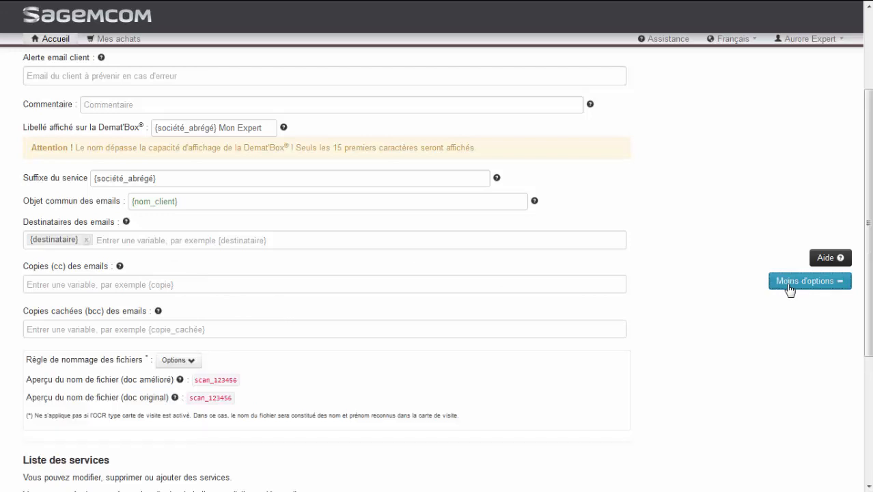
pyautogui.click(192, 365)
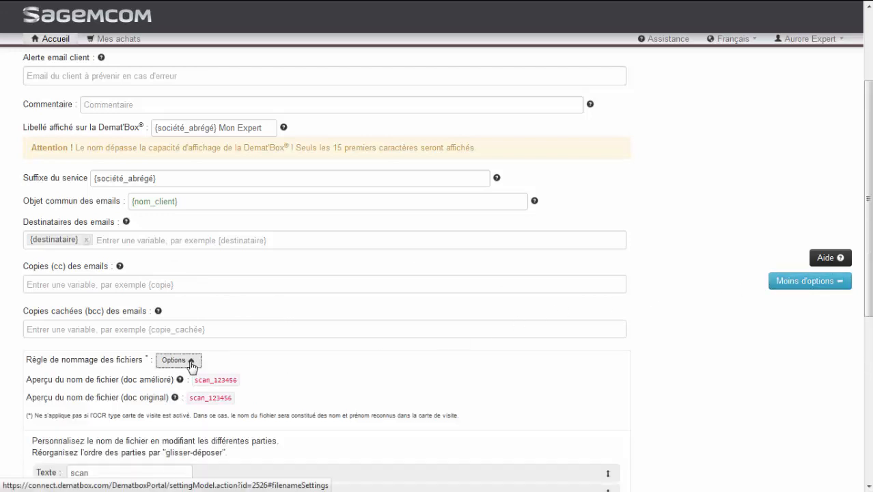
pyautogui.scroll(-3, 191, 367)
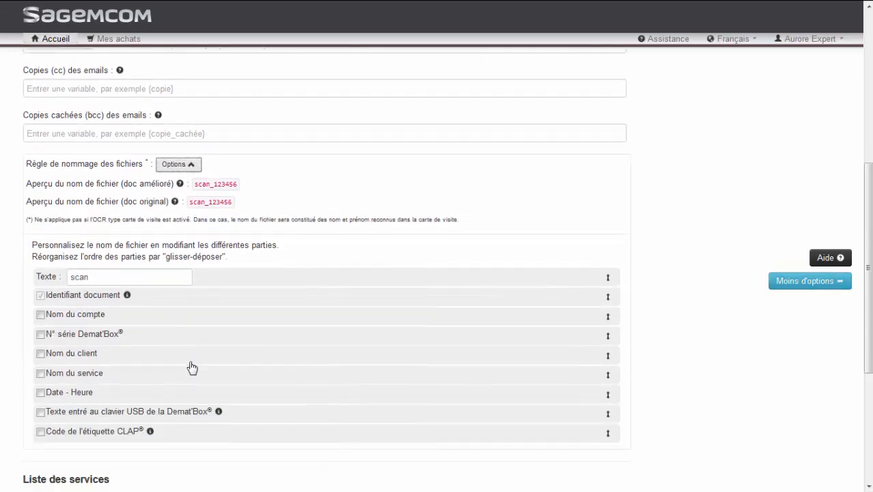
pyautogui.click(52, 355)
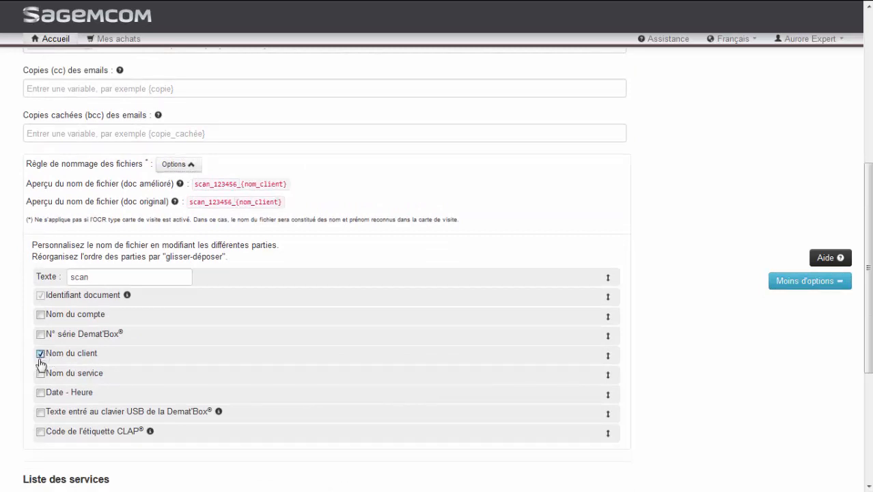
pyautogui.click(41, 373)
pyautogui.moveTo(68, 353); pyautogui.dragTo(54, 308)
pyautogui.moveTo(87, 365)
pyautogui.mouseDown()
pyautogui.moveTo(65, 315)
pyautogui.moveTo(73, 310)
pyautogui.mouseUp()
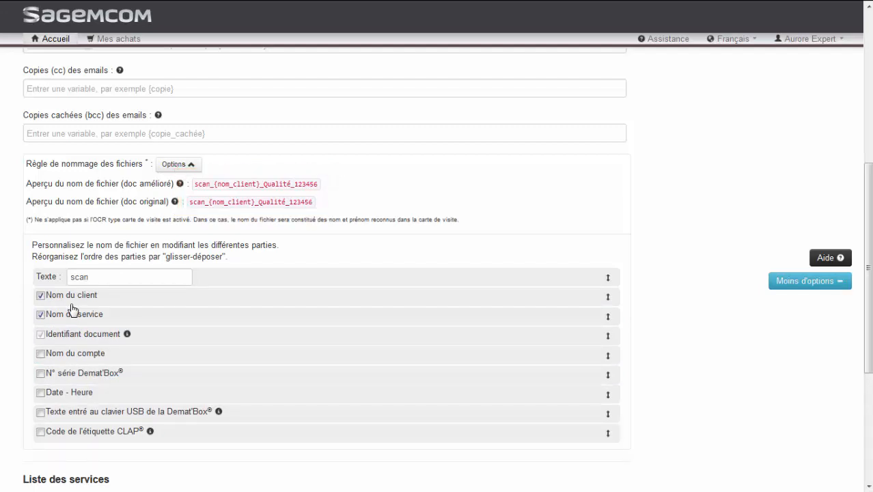
pyautogui.scroll(-3, 73, 310)
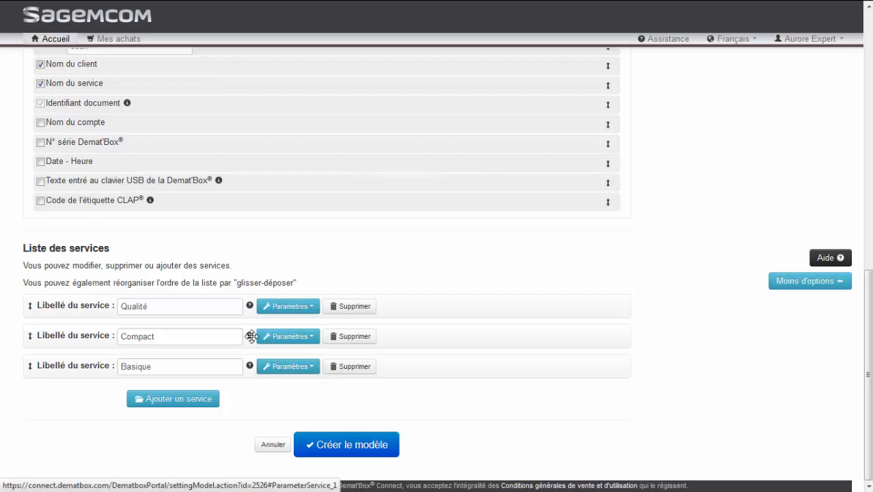
# Rename the Qualité service to Achat and give it the email subject 'Achat'
pyautogui.click(223, 305)
pyautogui.moveTo(112, 305); pyautogui.dragTo(88, 304)
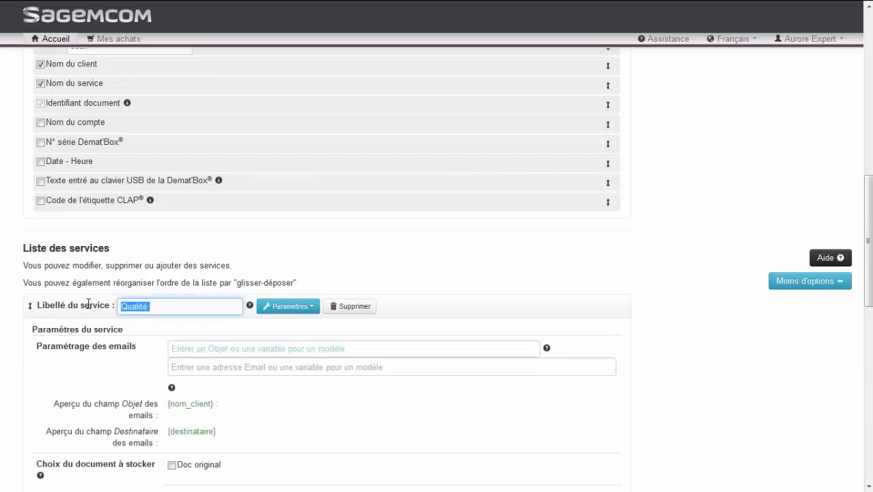
pyautogui.write('Achat')
pyautogui.click(173, 348)
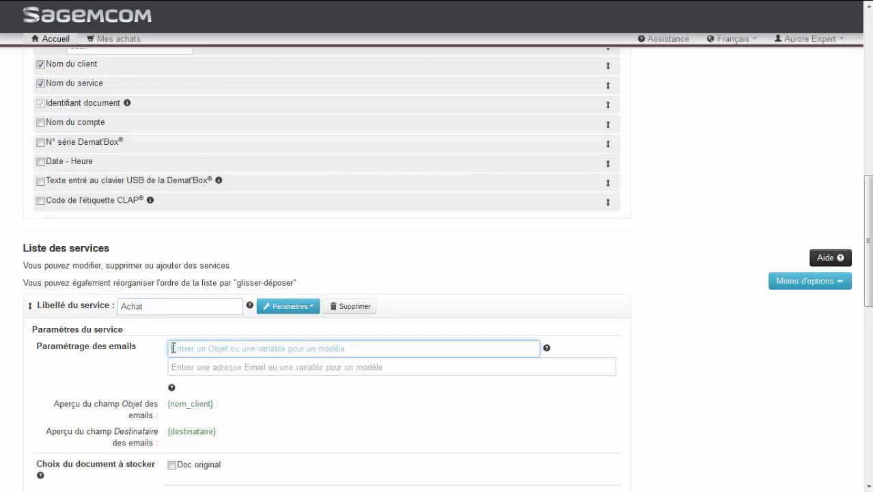
pyautogui.write('Achat')
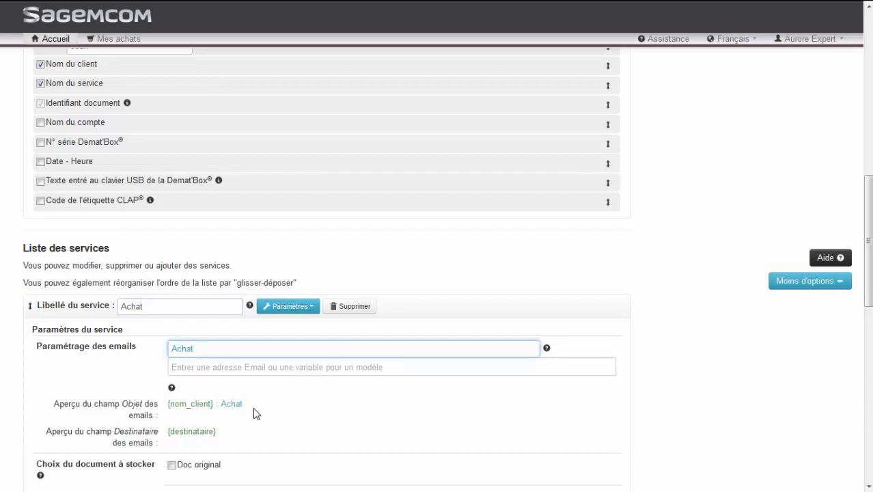
pyautogui.scroll(-1, 248, 416)
pyautogui.scroll(-4, 248, 416)
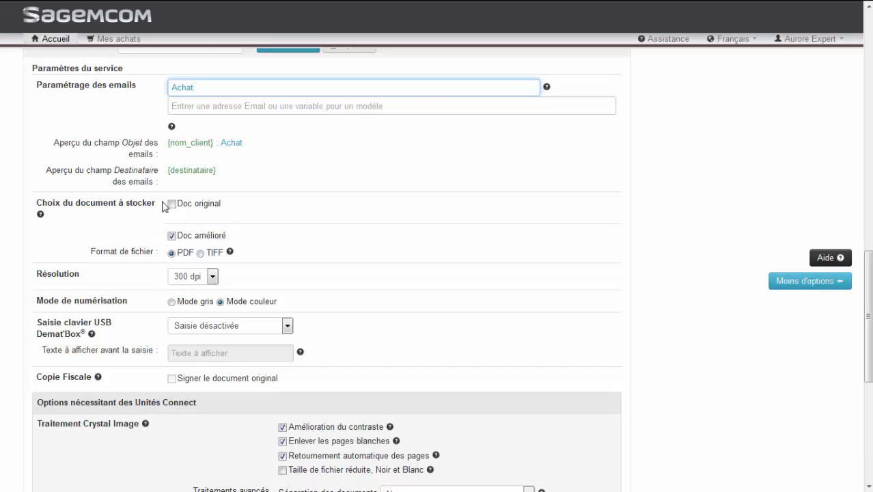
# Leave the Achat recipient address empty, keep 300 dpi, and switch scanning to Mode gris
pyautogui.click(185, 106)
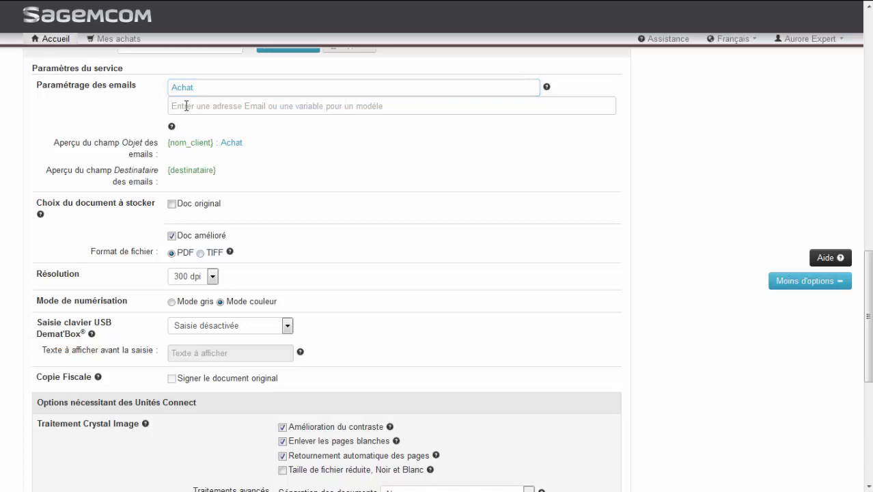
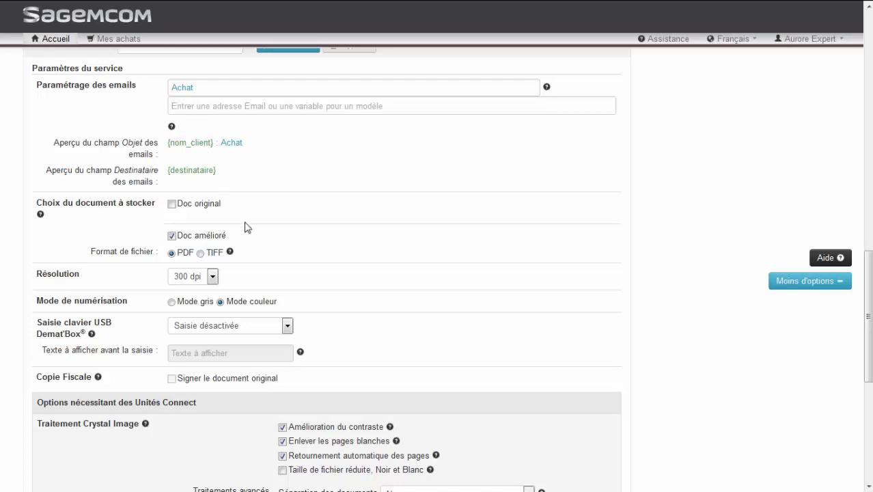
pyautogui.click(213, 277)
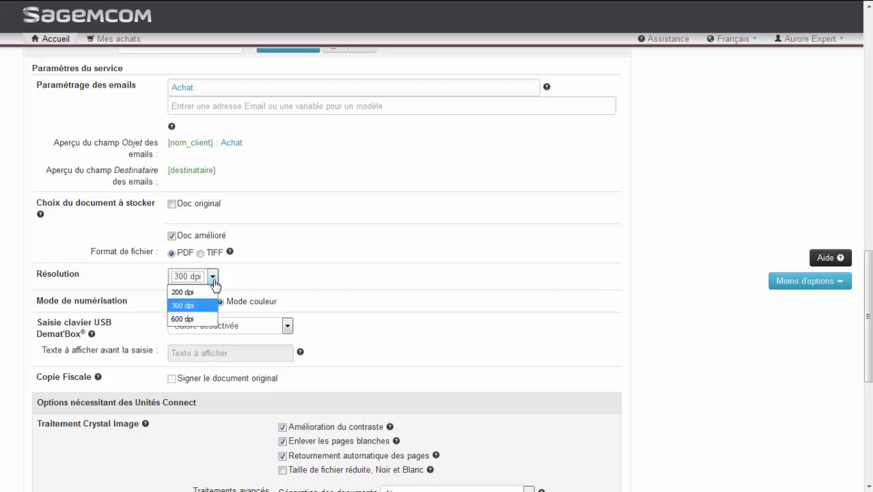
pyautogui.click(193, 306)
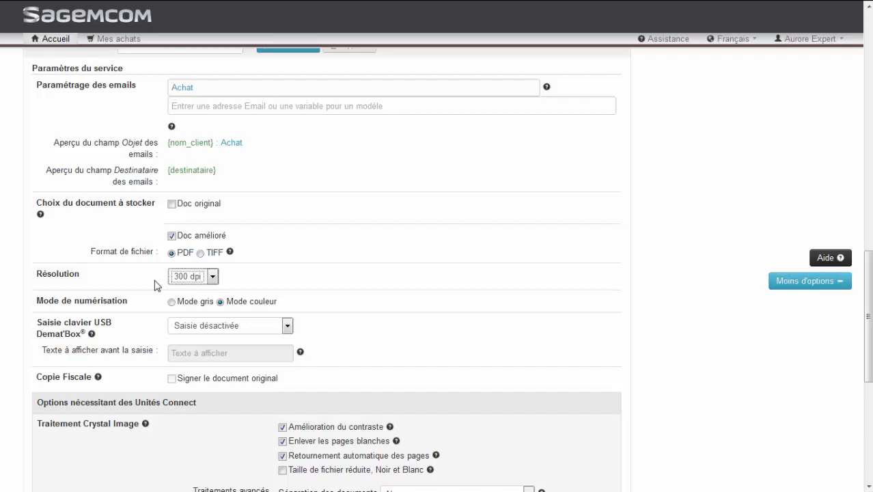
pyautogui.click(175, 302)
pyautogui.scroll(-3, 156, 299)
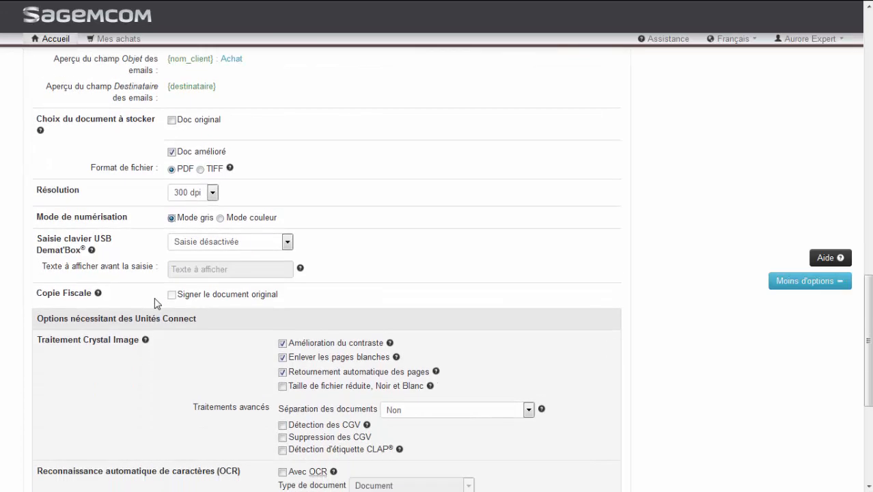
# For Achat, disable contrast enhancement and enable reduced file size and CGV removal
pyautogui.scroll(-1, 156, 299)
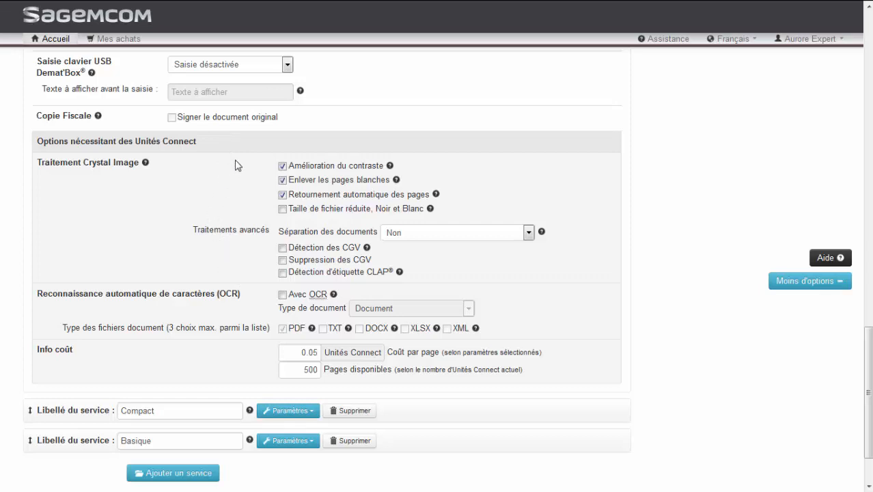
pyautogui.click(282, 167)
pyautogui.click(283, 209)
pyautogui.click(282, 260)
# Rename the Compact service to Vente with email subject 'Vente'
pyautogui.moveTo(192, 410); pyautogui.dragTo(112, 409)
pyautogui.write('Vente')
pyautogui.press('Tab')
pyautogui.press('Tab')
pyautogui.press('Tab')
pyautogui.write('Vente')
pyautogui.scroll(-8, 112, 409)
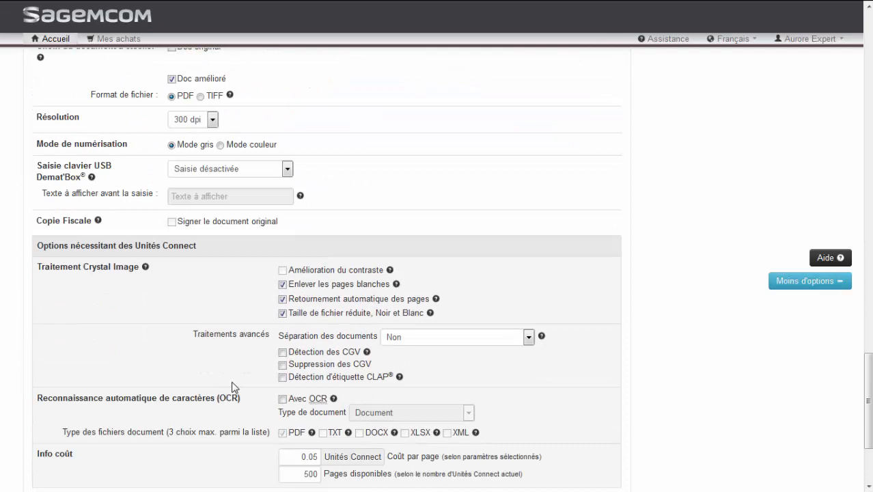
# Enable CGV removal for Vente and rename the Basique service to Divers
pyautogui.click(282, 364)
pyautogui.scroll(-3, 155, 362)
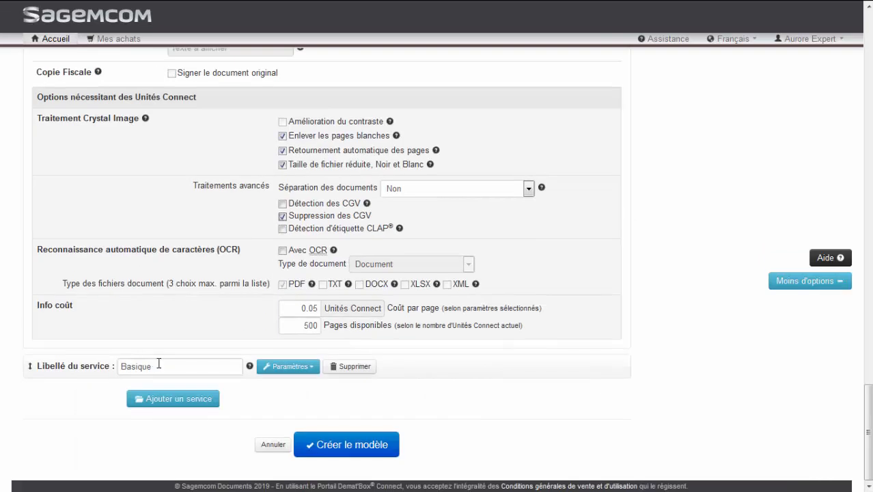
pyautogui.doubleClick(158, 363)
pyautogui.write('Divers')
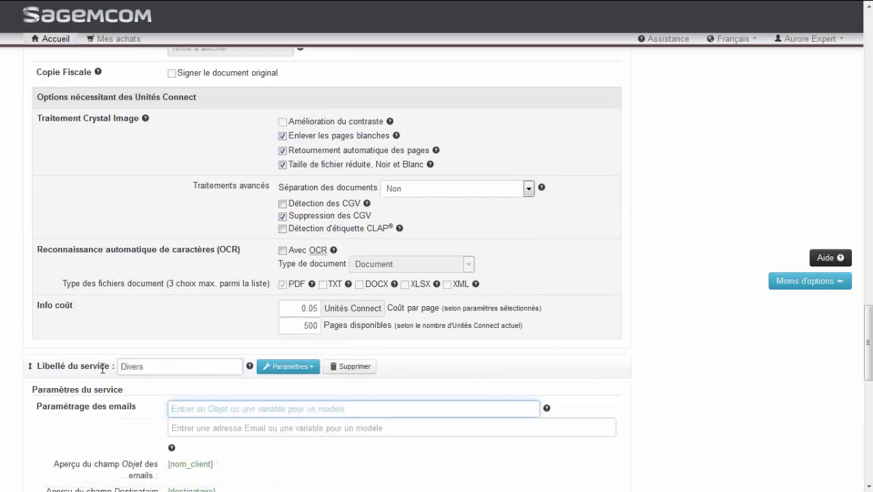
pyautogui.scroll(-5, 103, 369)
# Give Divers 300 dpi with blank page removal, automatic rotation and reduced file size
pyautogui.click(176, 273)
pyautogui.click(181, 304)
pyautogui.scroll(-3, 160, 398)
pyautogui.click(282, 240)
pyautogui.click(282, 254)
pyautogui.click(282, 270)
# Create the Modèle Email template and generate its folders now
pyautogui.scroll(-2, 235, 387)
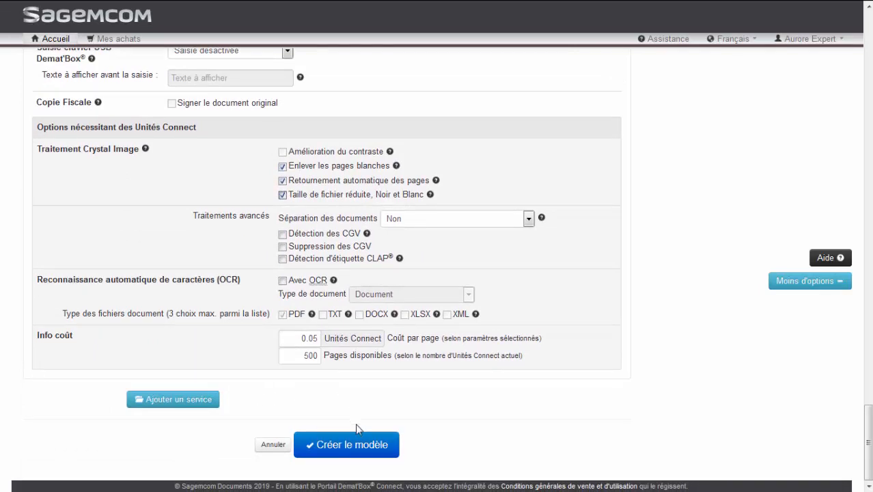
pyautogui.click(360, 451)
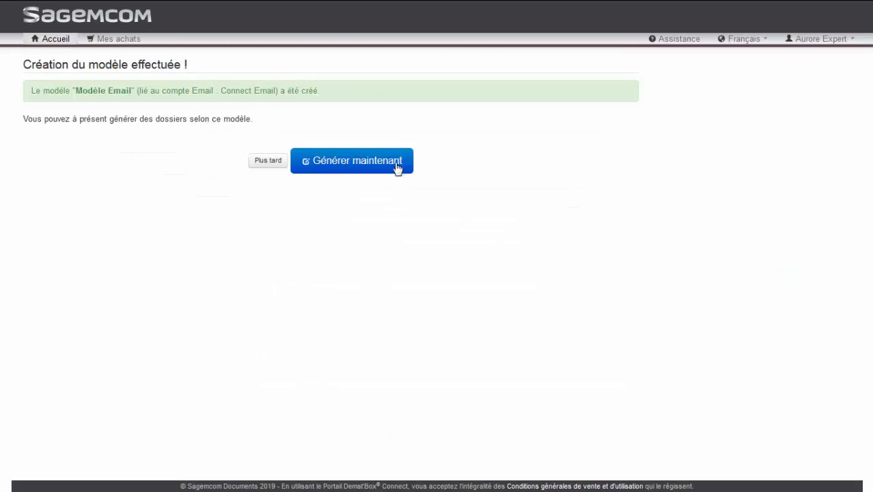
pyautogui.click(397, 167)
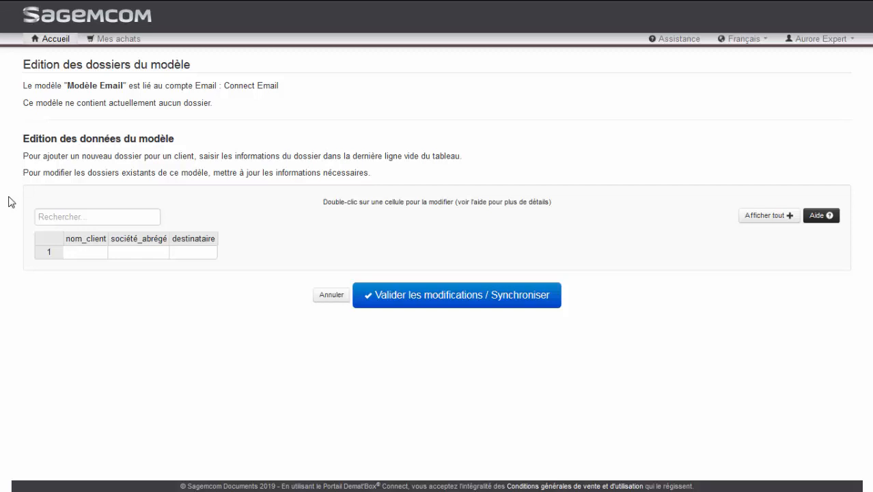
# Fill the first row: client Martin SARL, short name SARL, and the firm's contact e-mail
pyautogui.doubleClick(85, 253)
pyautogui.write('Martin SARL')
pyautogui.press('Tab')
pyautogui.write('SARL')
pyautogui.press('Tab')
pyautogui.press('Tab')
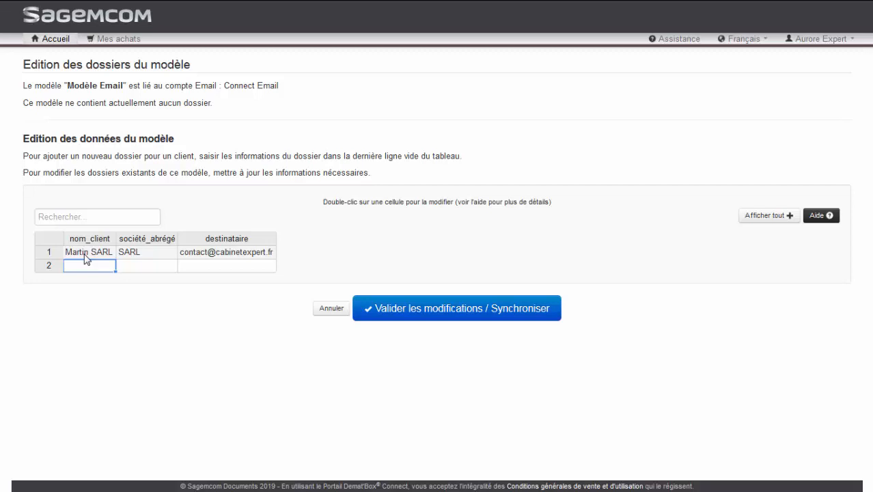
# Add a second row for Martin SCI, short name SCI, copying the contact e-mail down
pyautogui.click(86, 255)
pyautogui.click(94, 267)
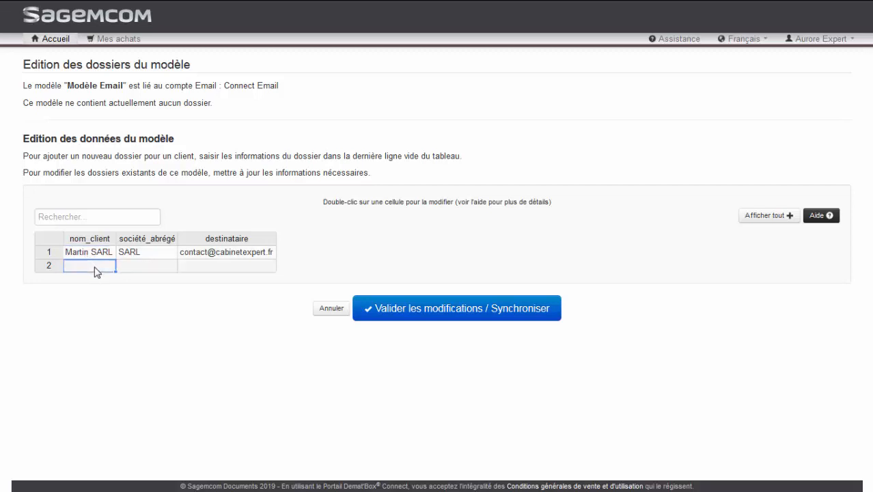
pyautogui.write('Martin SARL')
pyautogui.press('BackSpace')
pyautogui.press('BackSpace')
pyautogui.press('BackSpace')
pyautogui.write('CI')
pyautogui.press('Tab')
pyautogui.write('SCI')
pyautogui.press('Tab')
pyautogui.click(272, 252)
pyautogui.moveTo(275, 257); pyautogui.dragTo(276, 269)
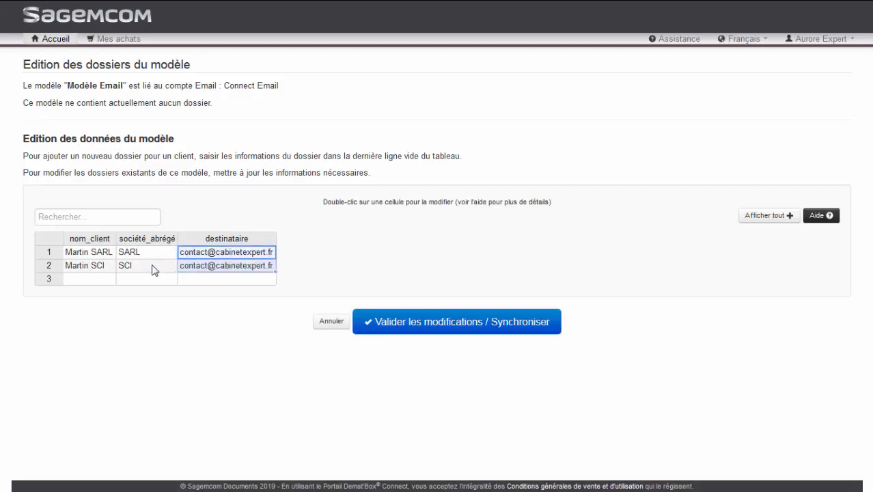
# Add a third client row with the firm's contact e-mail, then save and synchronise the table
pyautogui.doubleClick(95, 279)
pyautogui.write('Dupont')
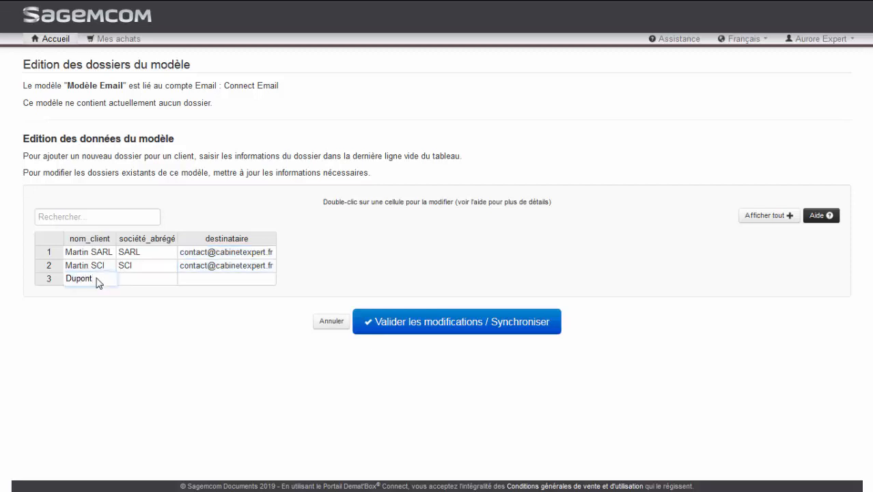
pyautogui.press('Tab')
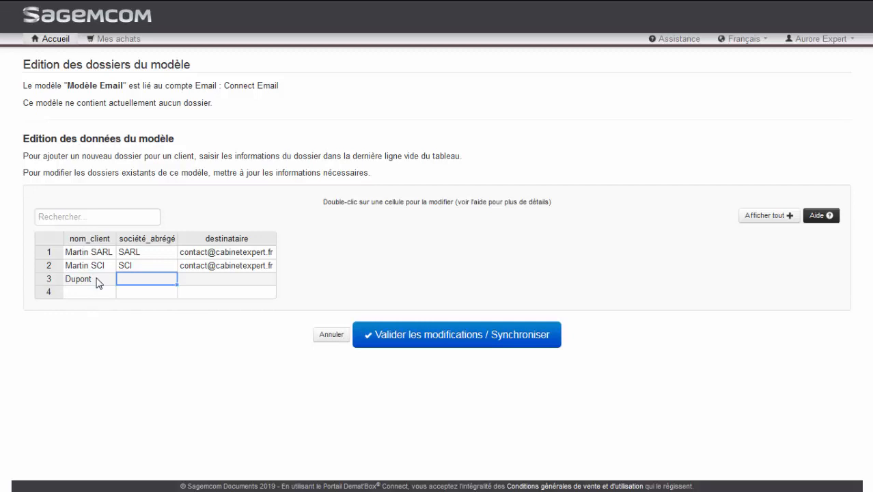
pyautogui.press('Tab')
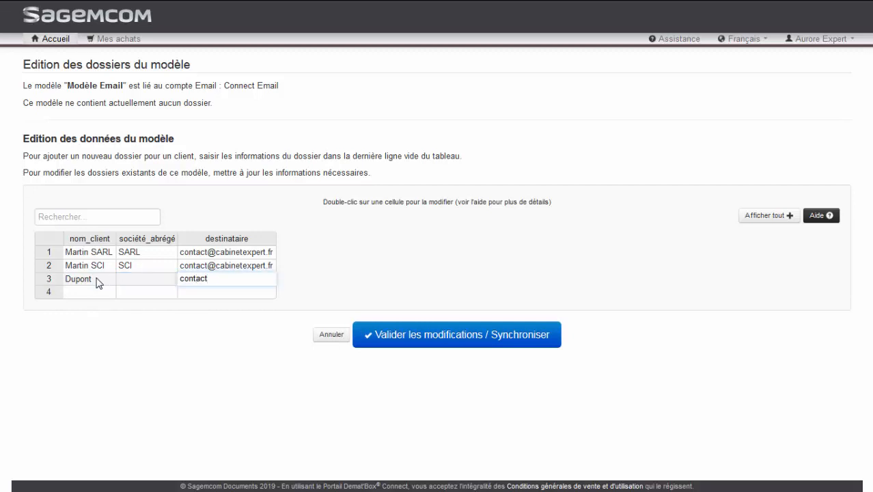
pyautogui.press('Tab')
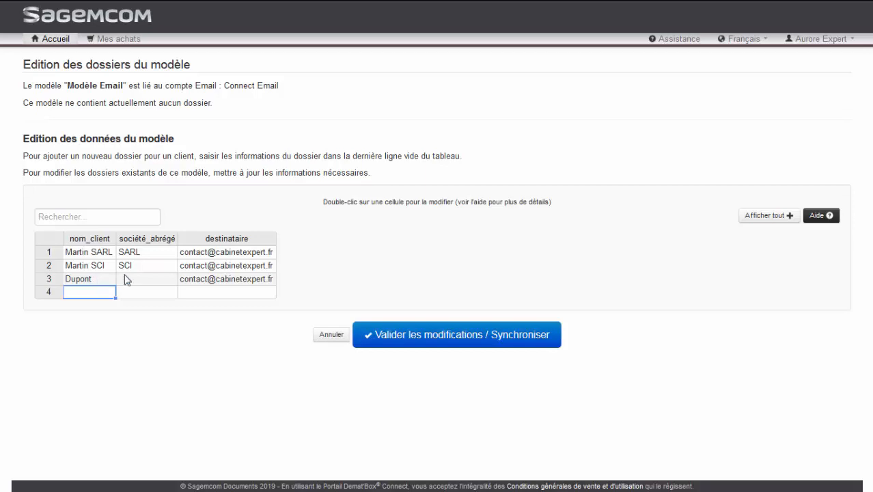
pyautogui.click(451, 342)
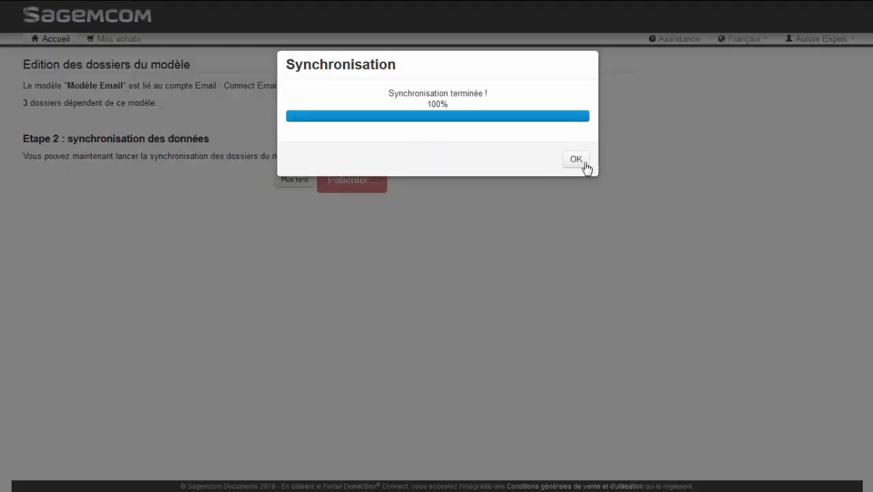
# Acknowledge the 100% completed synchronisation of the three Modèle Email folders
pyautogui.click(586, 164)
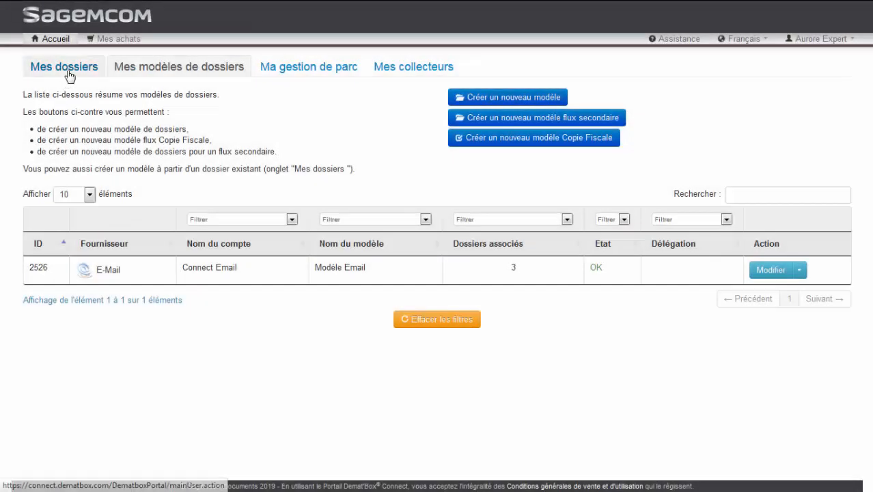
# Open Mes dossiers to view folders 82198–82200, each awaiting Demat'Box association
pyautogui.click(66, 67)
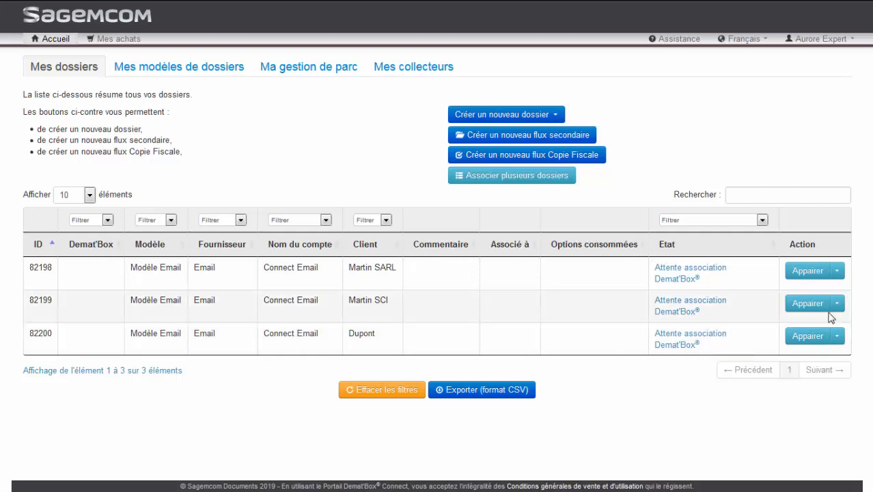
# Pair the Martin SARL folder 82198 with a Demat'Box by entering the device's pairing code
pyautogui.click(816, 273)
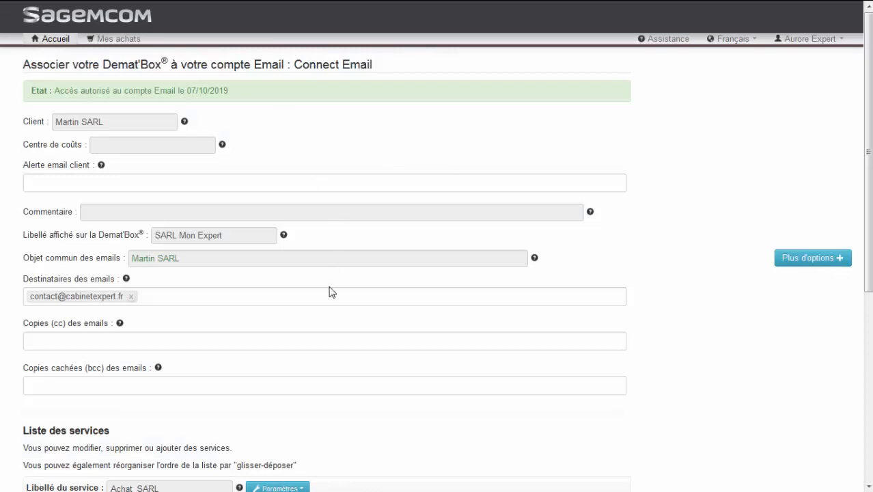
pyautogui.scroll(-5, 316, 319)
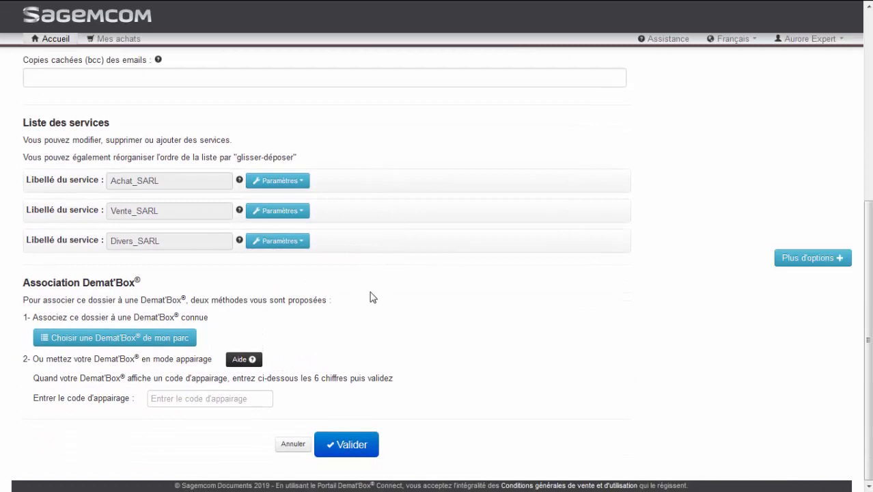
pyautogui.click(179, 400)
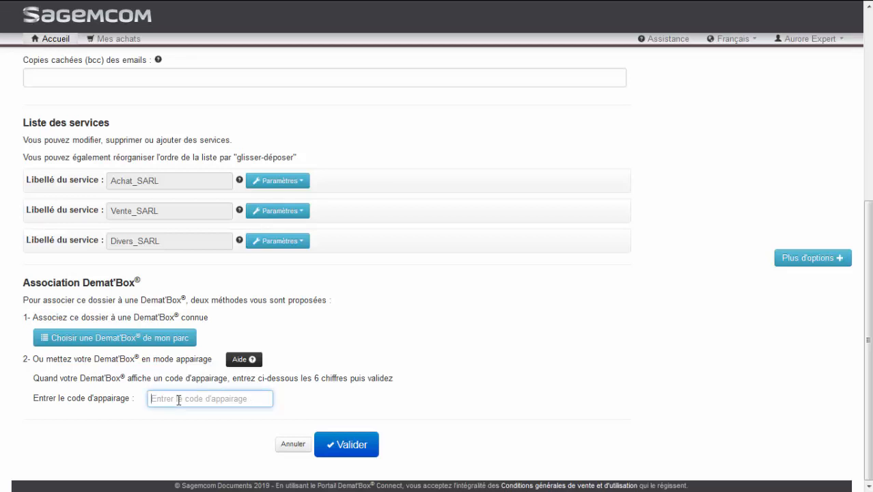
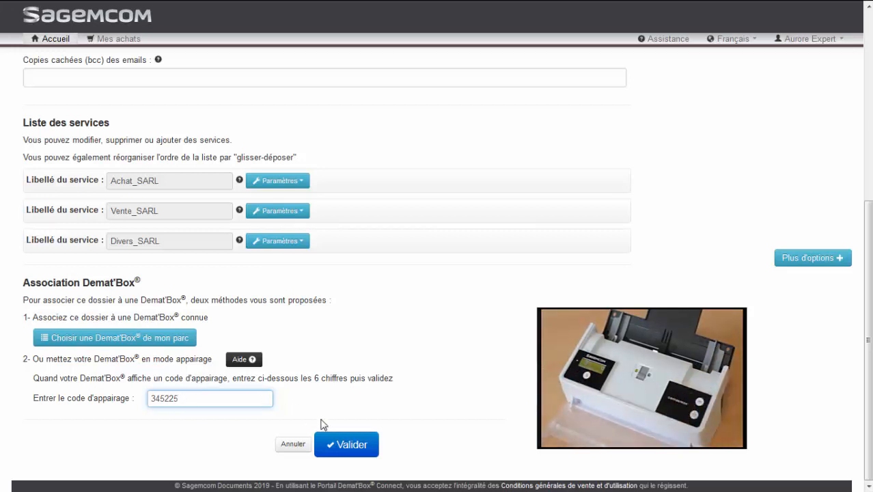
pyautogui.click(354, 445)
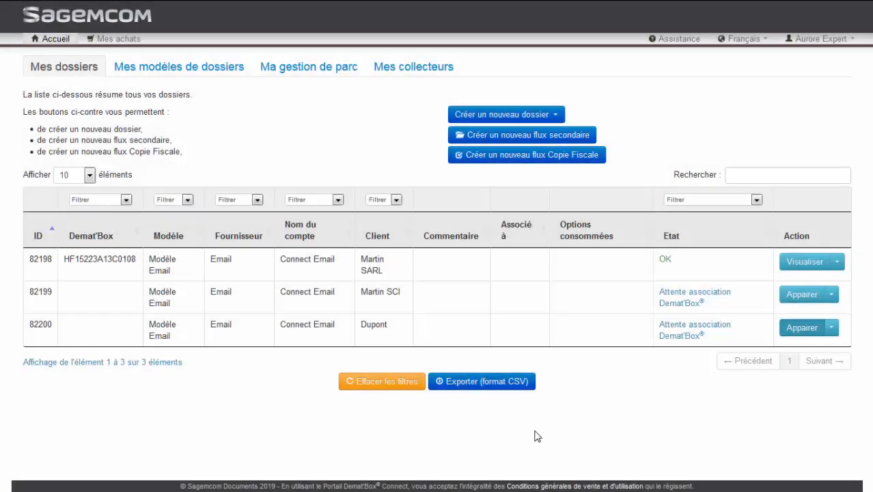
# Pair the Martin SCI folder 82199 with Demat'Box HF15223A13C0108, found by searching 'Mart' in the fleet
pyautogui.click(798, 298)
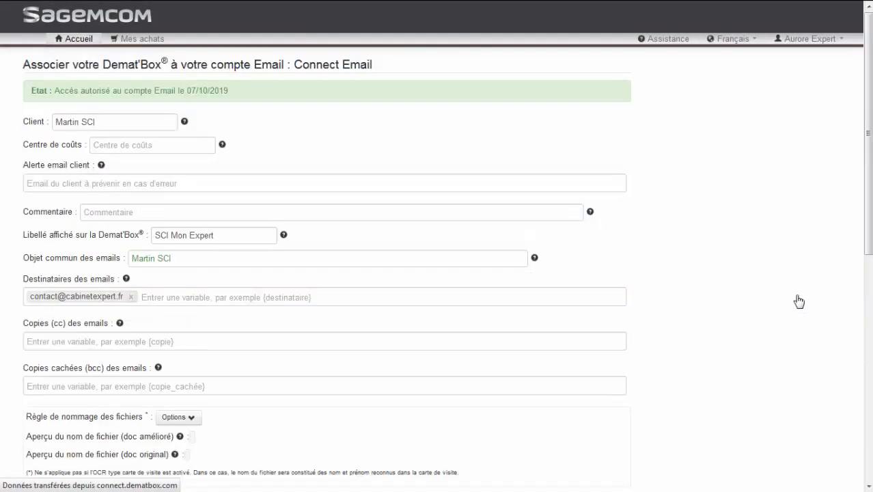
pyautogui.scroll(-4, 734, 306)
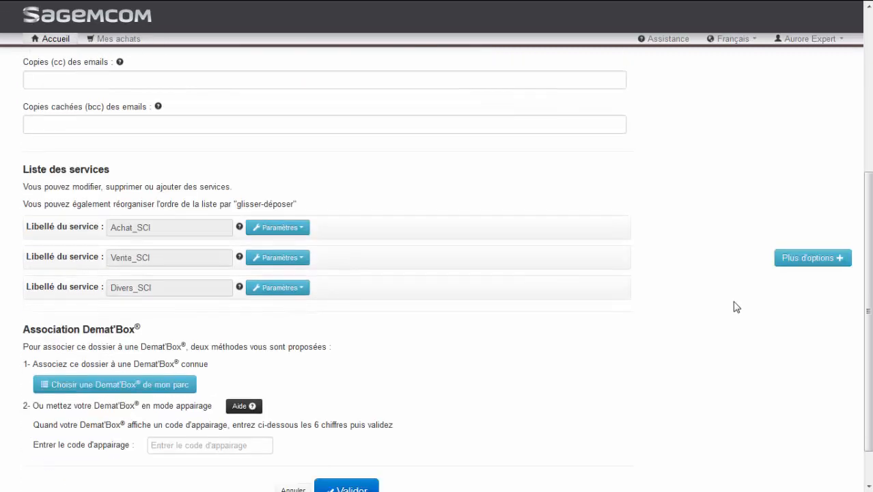
pyautogui.click(179, 385)
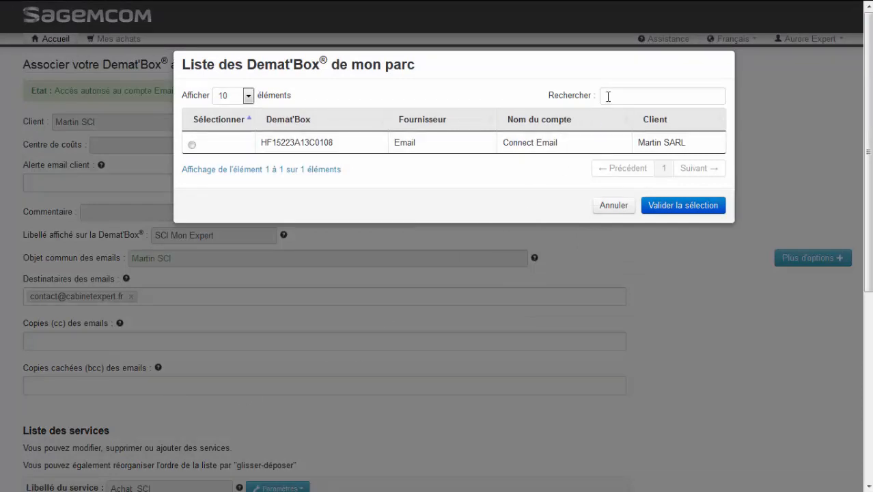
pyautogui.click(608, 96)
pyautogui.write('Martin')
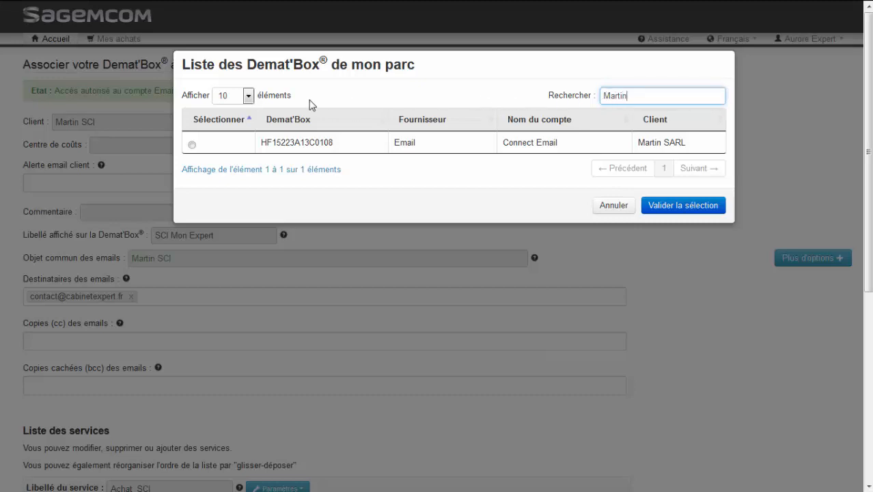
pyautogui.click(192, 145)
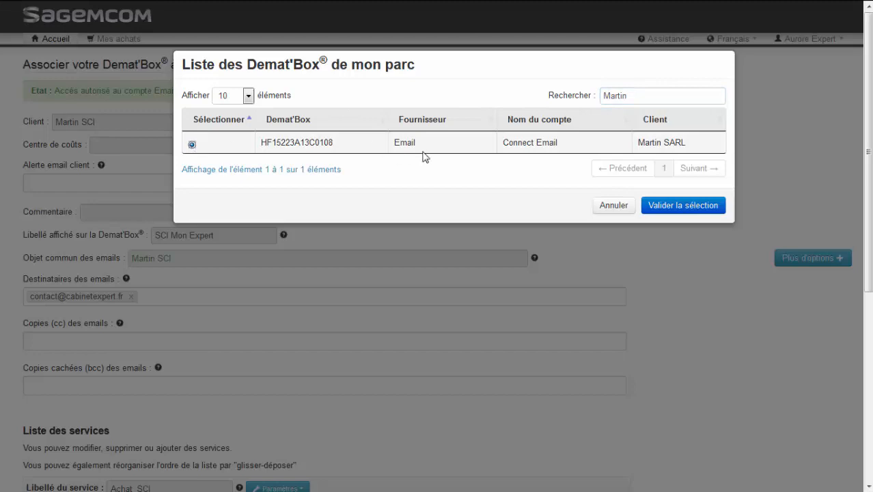
pyautogui.click(680, 206)
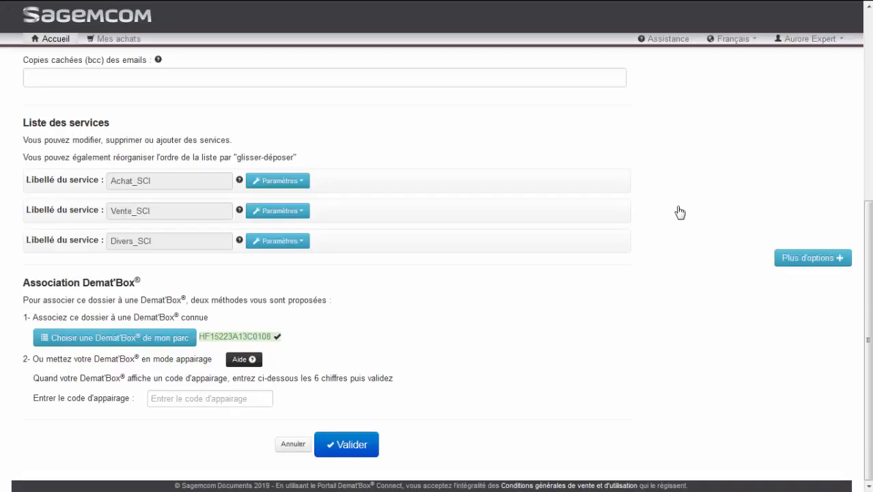
pyautogui.click(363, 437)
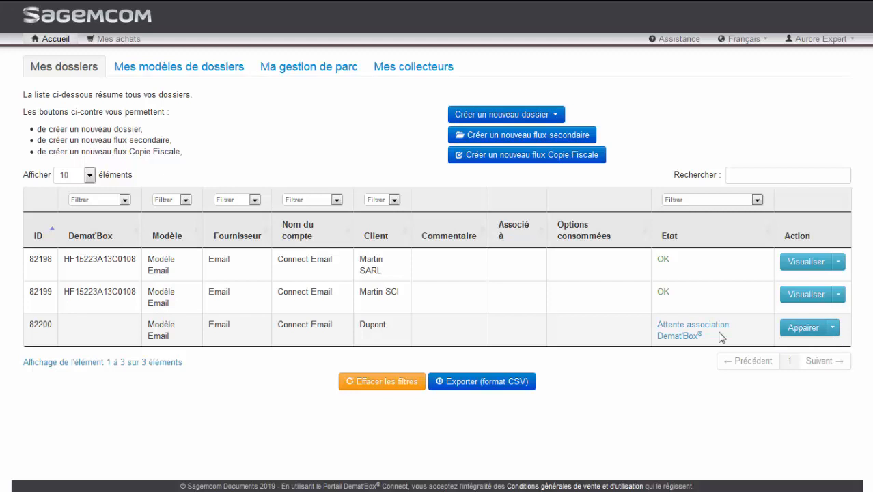
# In Modèle Email's folder editing table, add client Gilles in row 4 with row 3's recipient e-mail
pyautogui.click(196, 72)
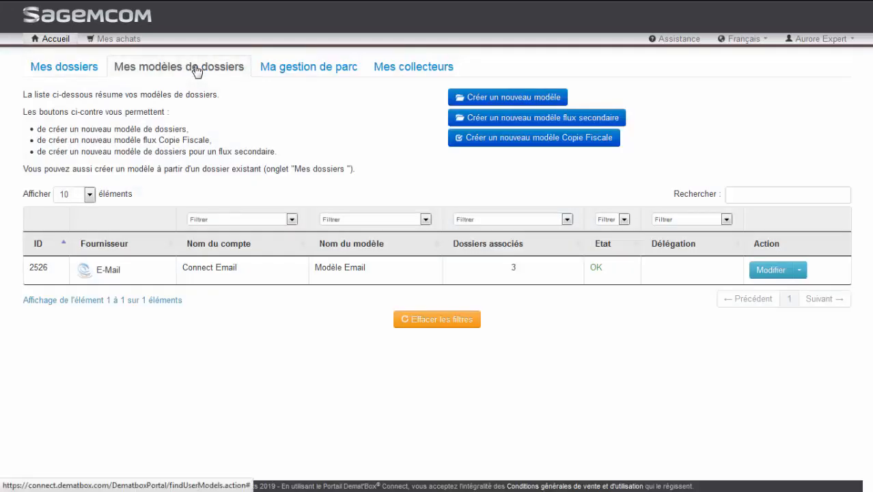
pyautogui.click(799, 271)
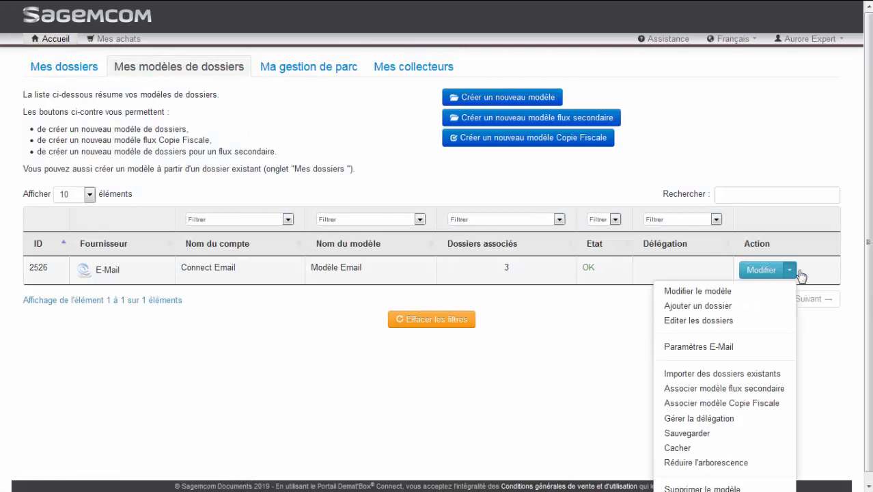
pyautogui.click(779, 322)
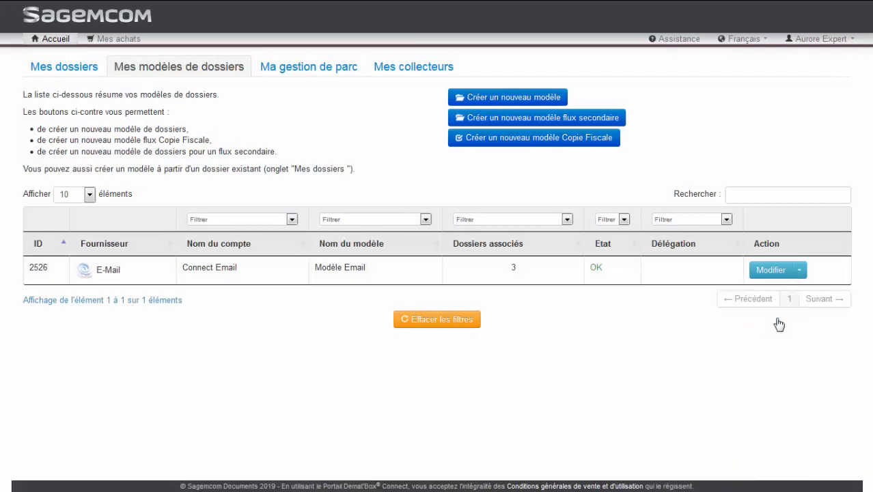
pyautogui.doubleClick(94, 293)
pyautogui.write('Gilles')
pyautogui.press('Tab')
# Add client Durant in row 5 with the same recipient e-mail, then save and synchronize
pyautogui.press('Tab')
pyautogui.click(211, 279)
pyautogui.moveTo(274, 282); pyautogui.dragTo(274, 293)
pyautogui.doubleClick(79, 305)
pyautogui.write('Durant')
pyautogui.press('Tab')
pyautogui.press('Tab')
pyautogui.click(263, 294)
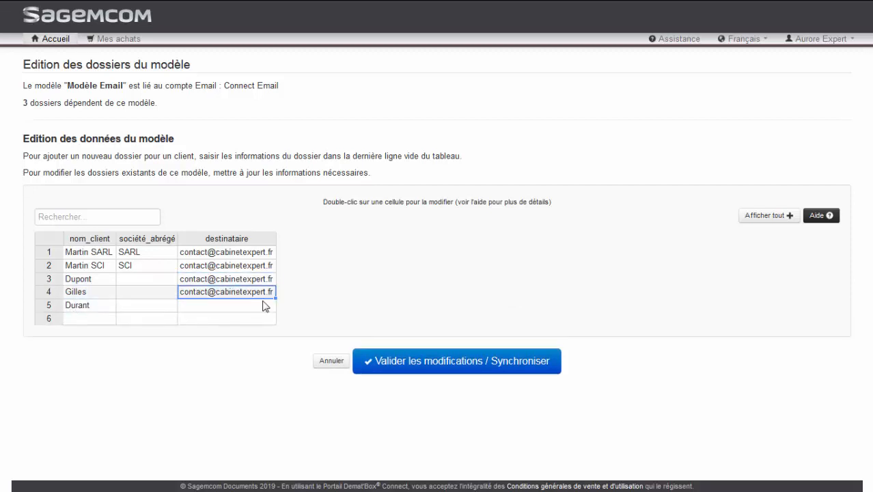
pyautogui.moveTo(276, 298); pyautogui.dragTo(274, 311)
pyautogui.click(395, 362)
pyautogui.click(574, 160)
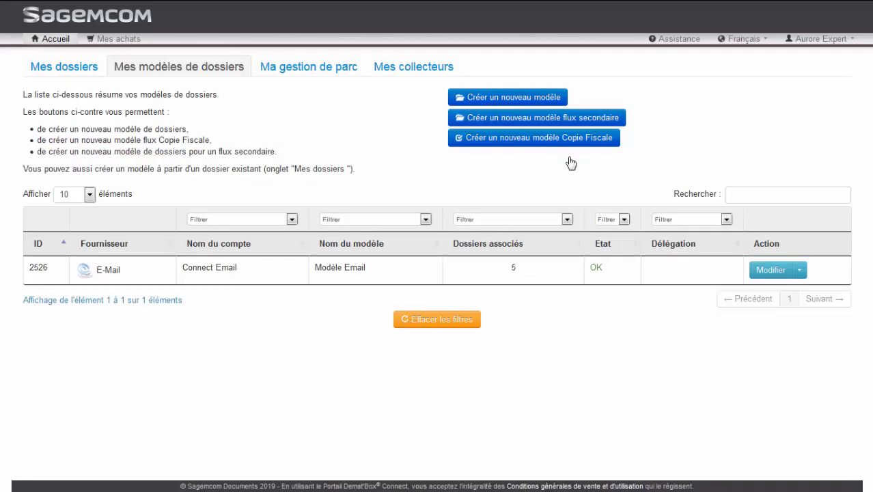
pyautogui.click(86, 72)
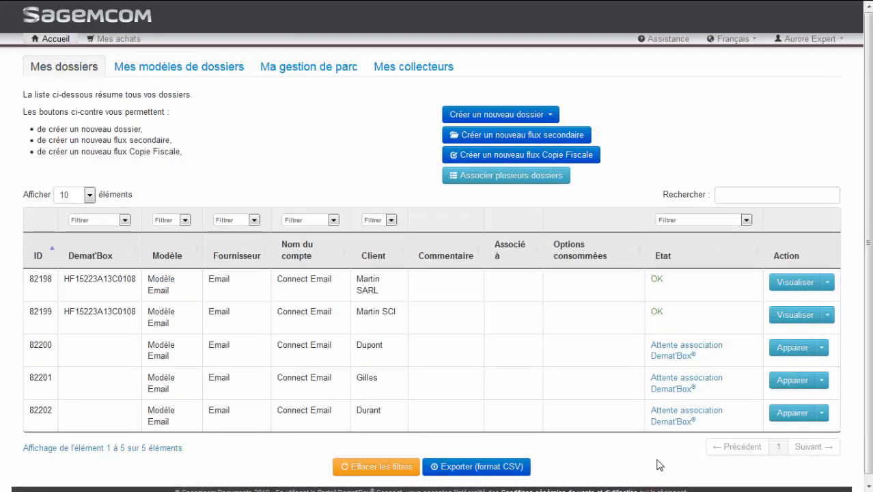
pyautogui.click(822, 414)
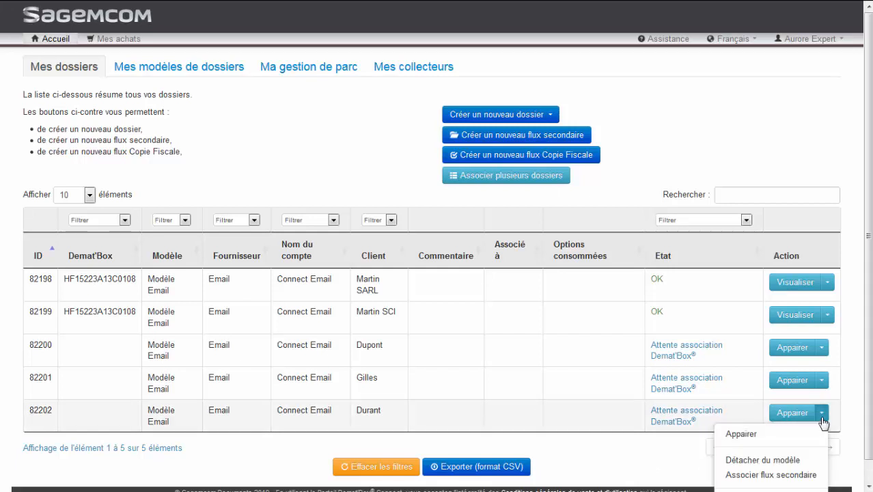
pyautogui.scroll(-1, 823, 422)
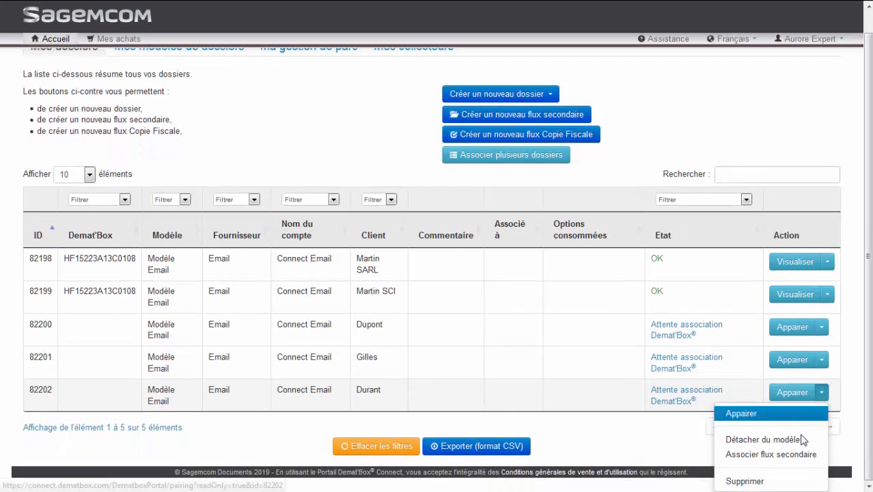
pyautogui.click(775, 482)
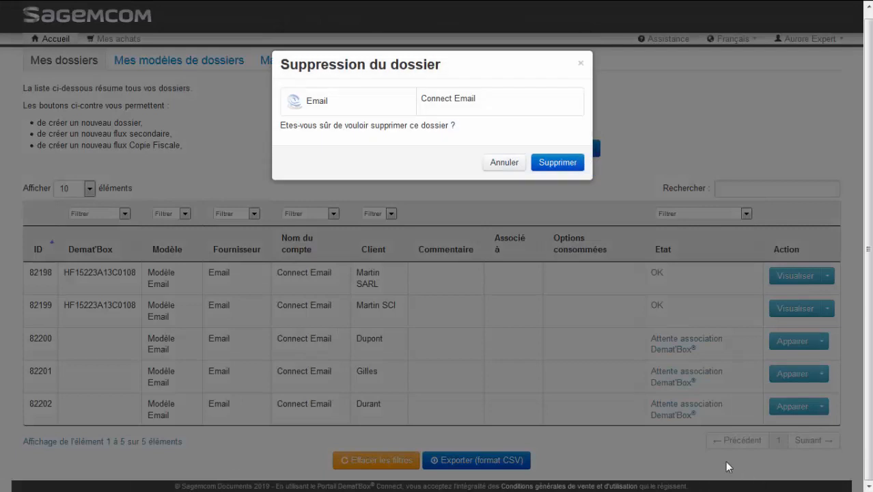
pyautogui.click(570, 167)
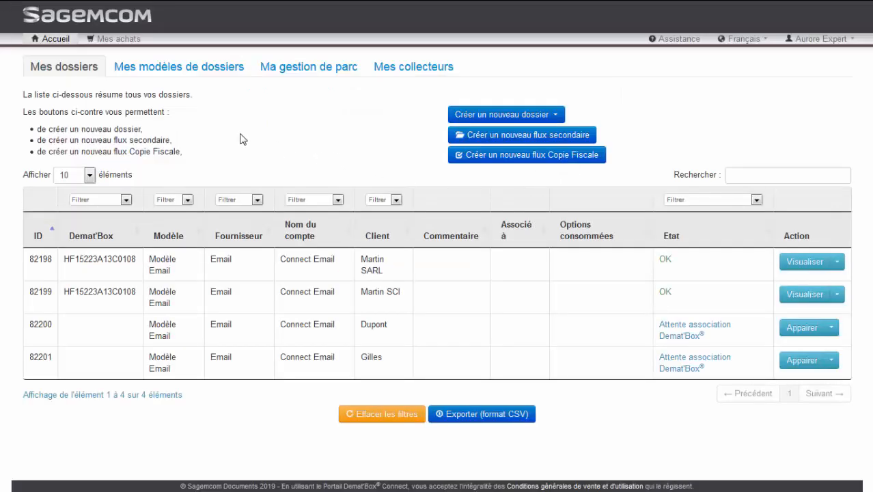
pyautogui.click(198, 77)
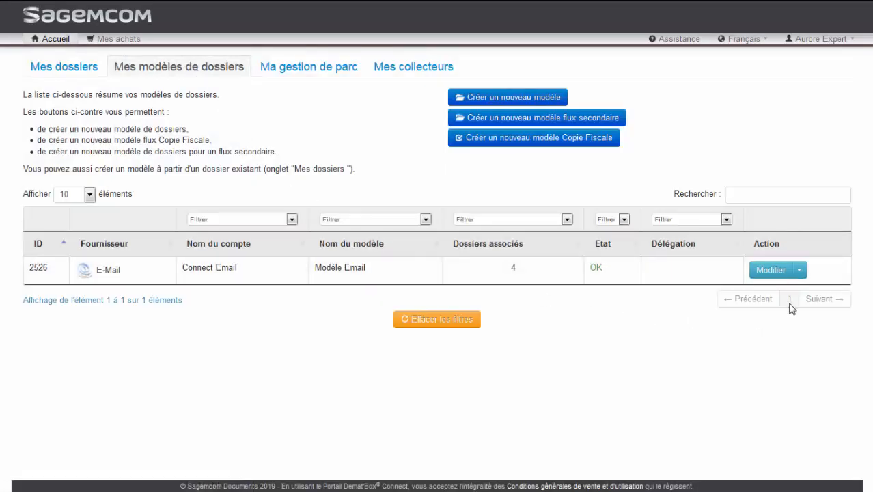
pyautogui.click(800, 271)
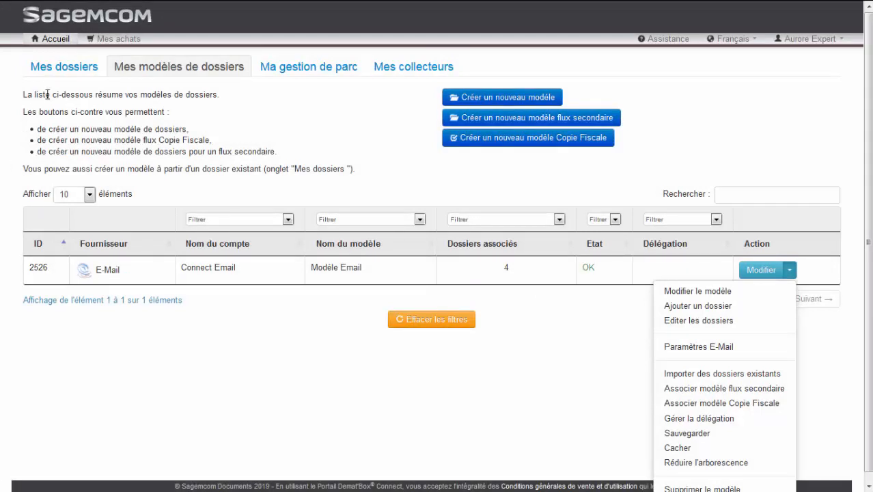
pyautogui.click(67, 74)
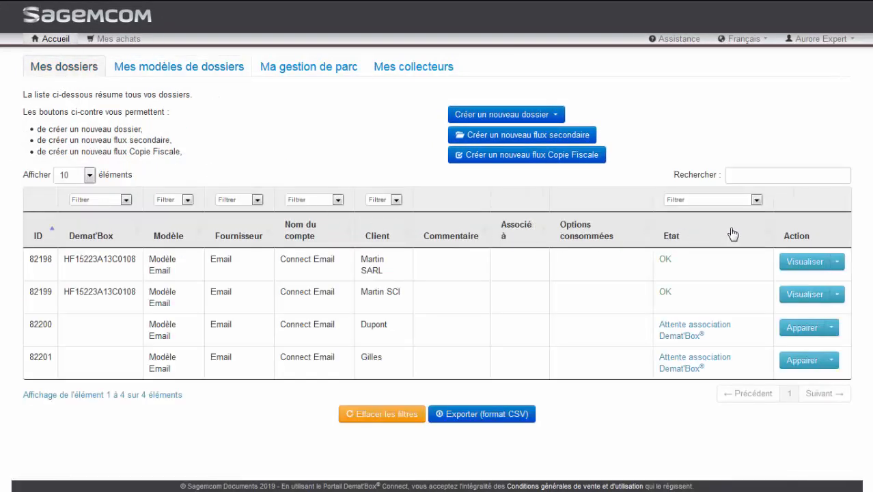
pyautogui.click(768, 170)
pyautogui.write('Martin')
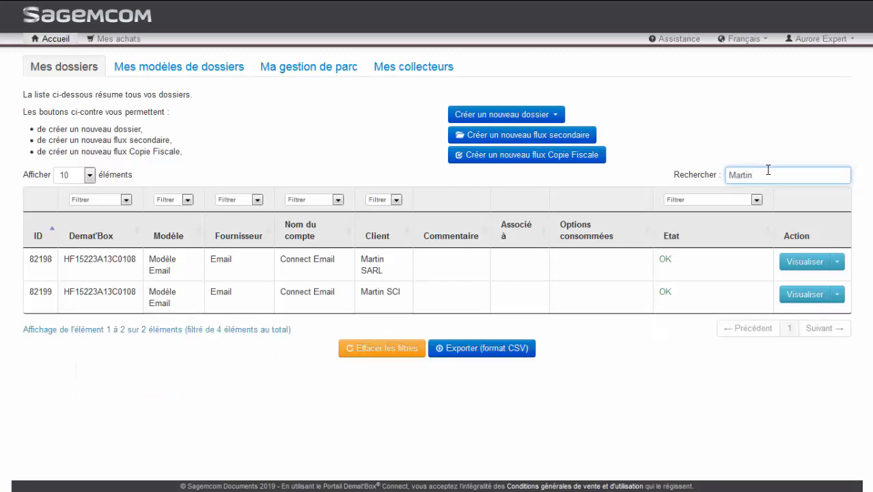
pyautogui.press('BackSpace')
pyautogui.press('BackSpace')
pyautogui.press('BackSpace')
pyautogui.press('BackSpace')
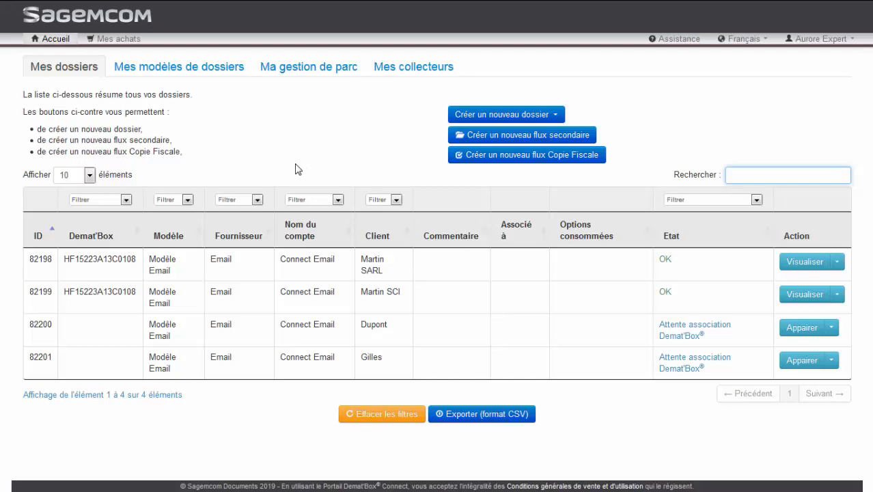
pyautogui.click(337, 199)
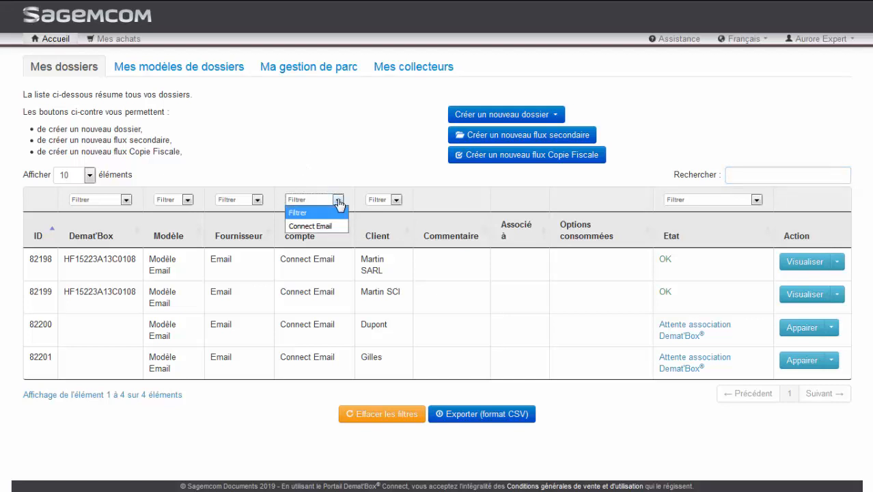
pyautogui.click(338, 199)
pyautogui.click(396, 199)
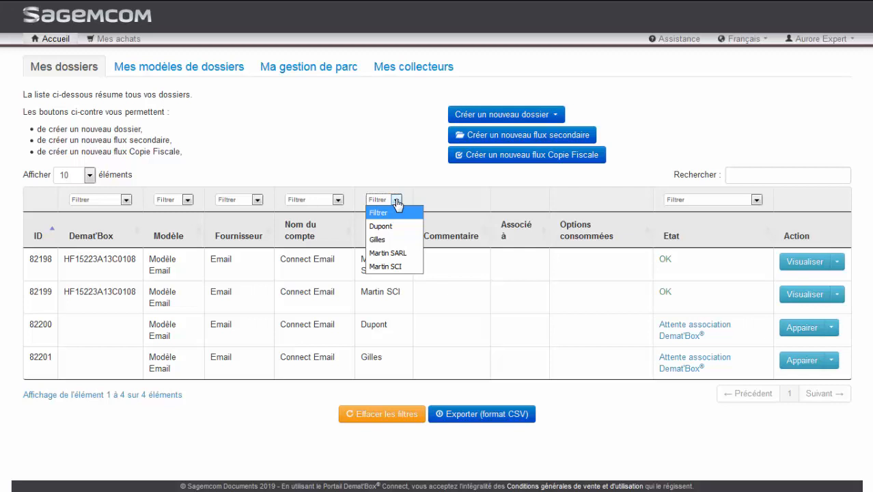
pyautogui.click(400, 256)
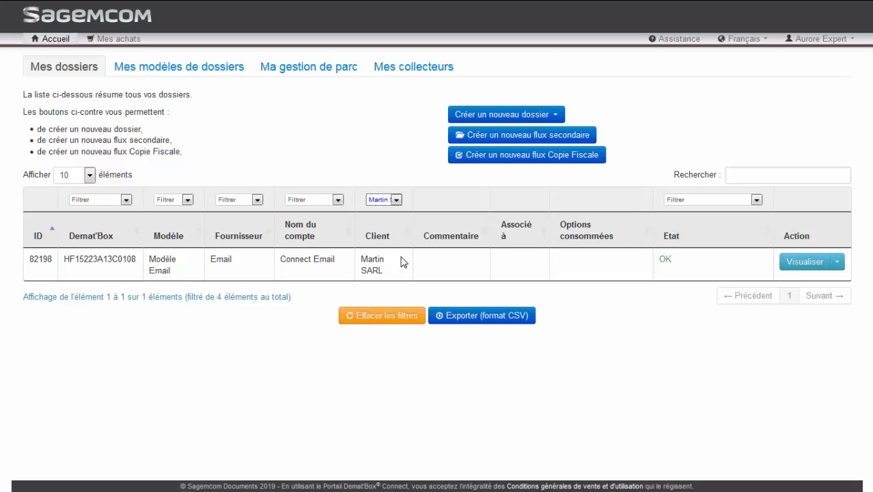
pyautogui.click(395, 319)
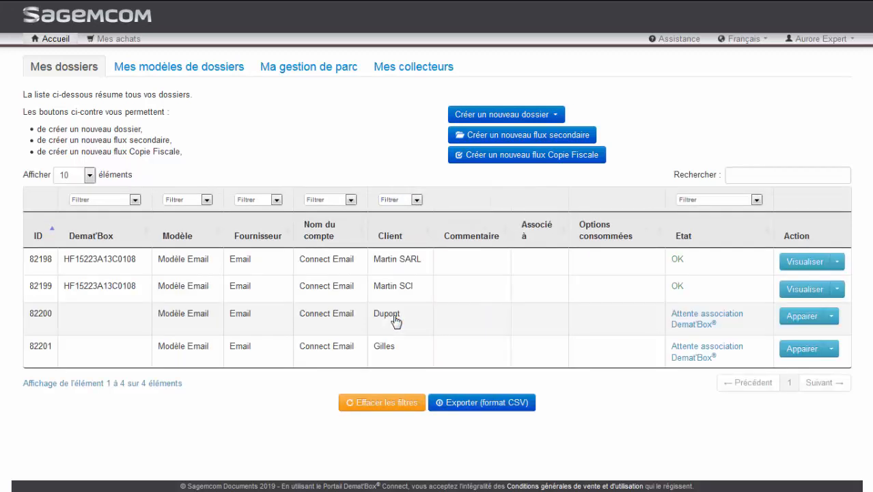